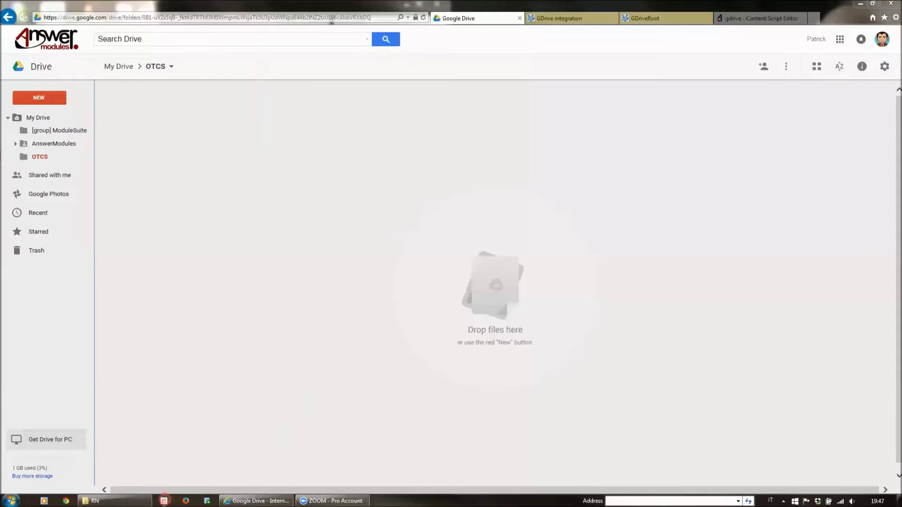
Step: Open the Chrome App Launcher over Google Drive's empty OTCS folder
left_click(164, 501)
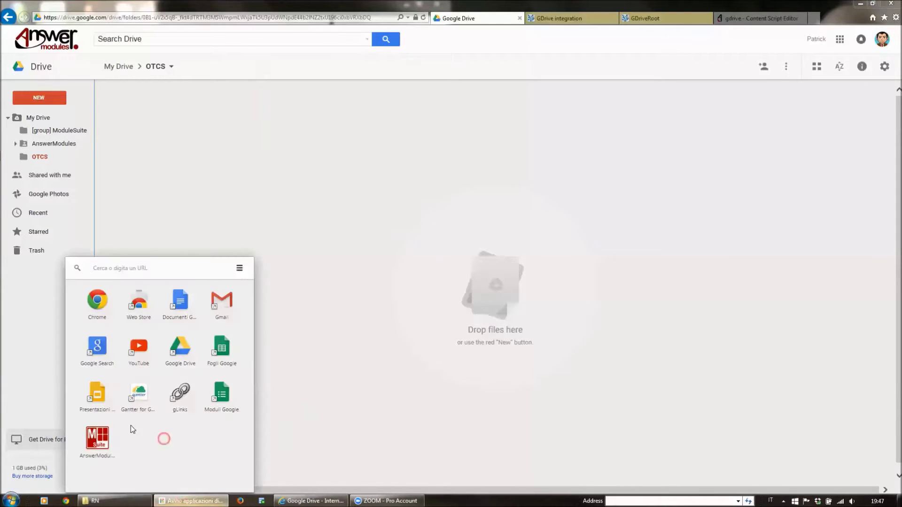
Step: Launch the AnswerModules REST Services playground app from the launcher
left_click(103, 442)
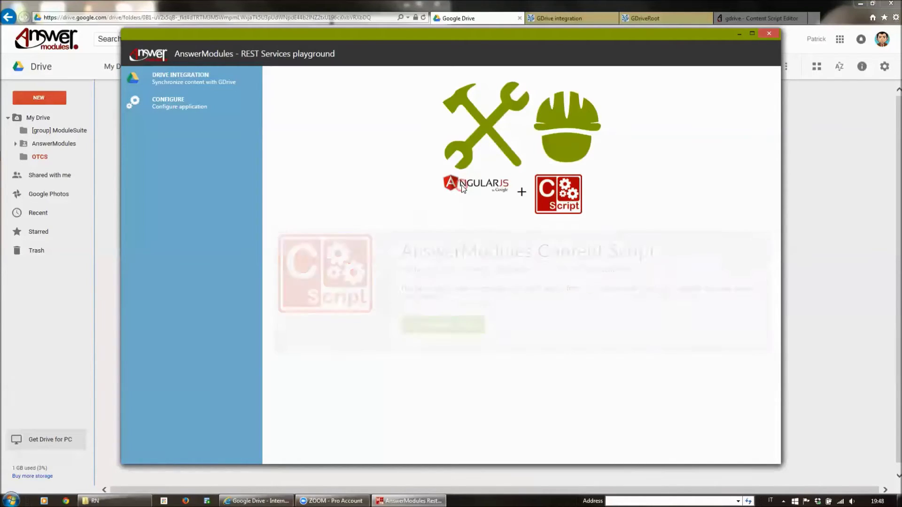
Step: View the Basic OTCS Rest Services configuration, then bring up the gdrive script source
left_click(224, 103)
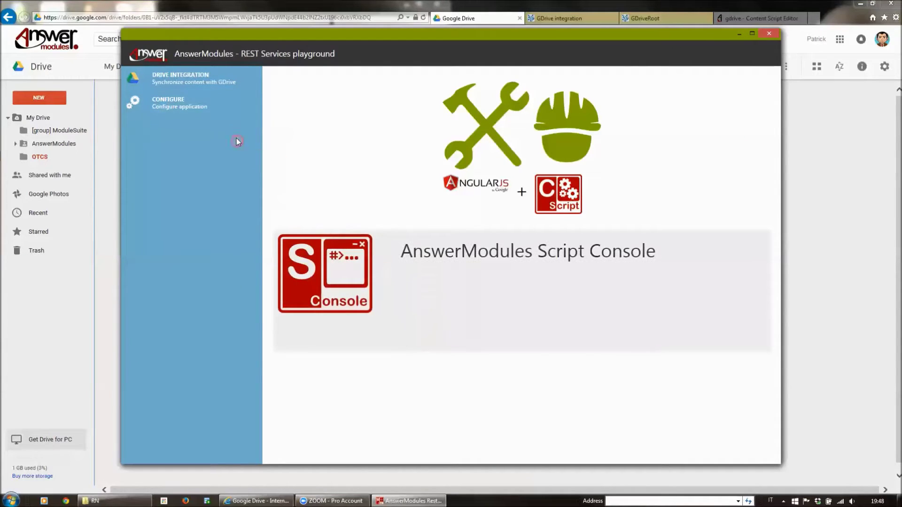
left_click(224, 109)
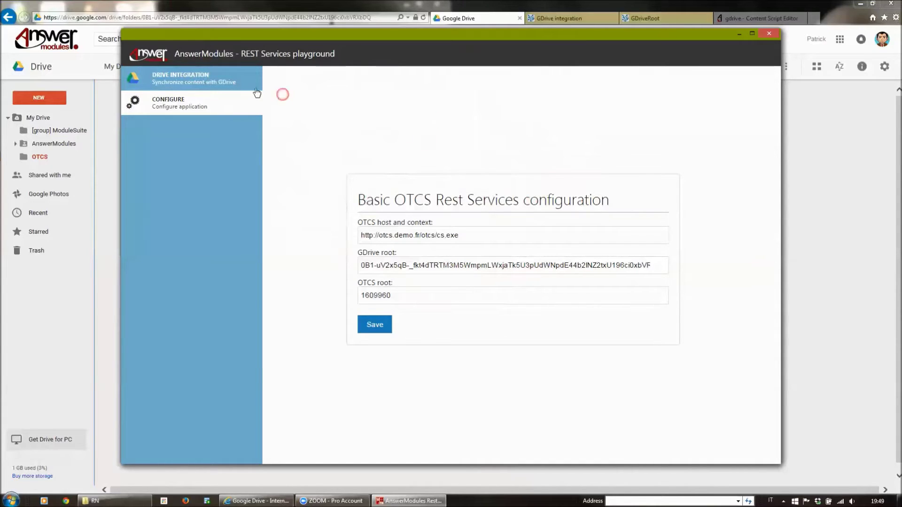
left_click(746, 21)
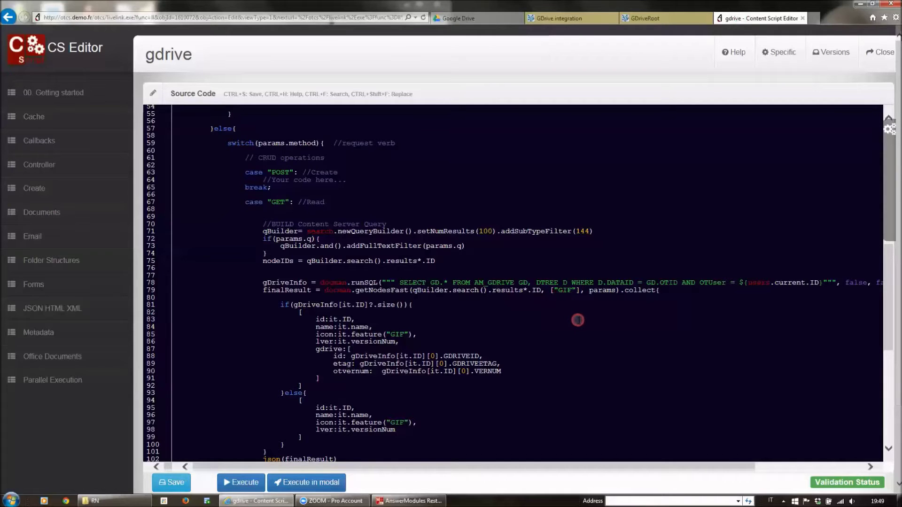
Step: Scroll through the gdrive script's Content Server query and Drive records handling code
scroll(578, 320, "up", 1)
scroll(579, 320, "up", 1)
scroll(579, 320, "up", 3)
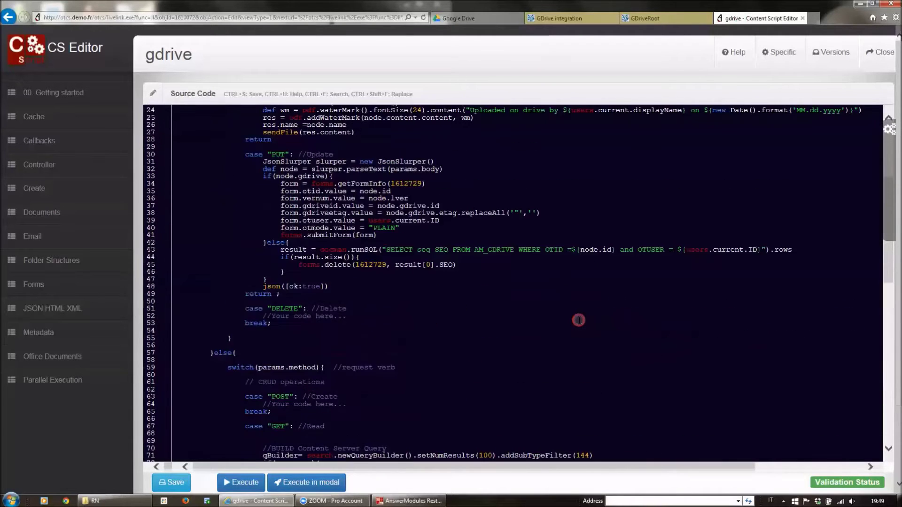
scroll(578, 320, "down", 3)
scroll(579, 320, "down", 1)
scroll(578, 320, "up", 5)
scroll(579, 320, "down", 5)
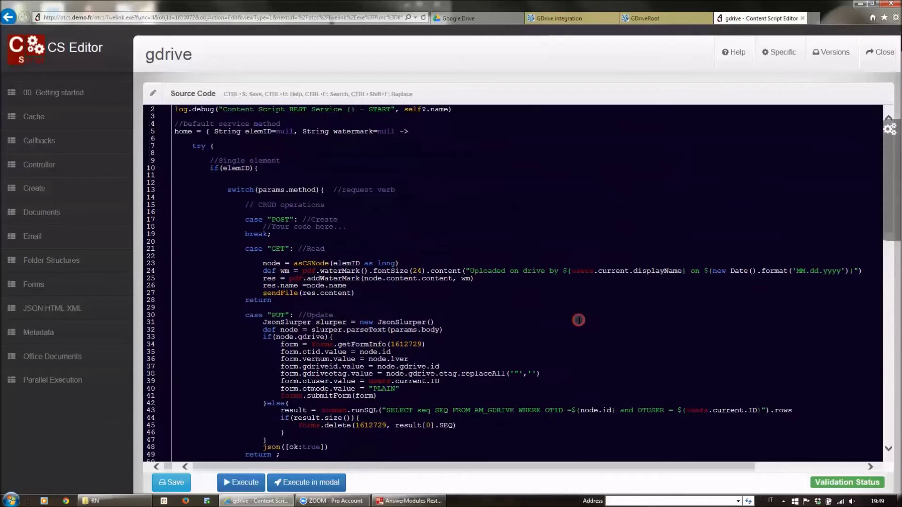
scroll(578, 320, "down", 10)
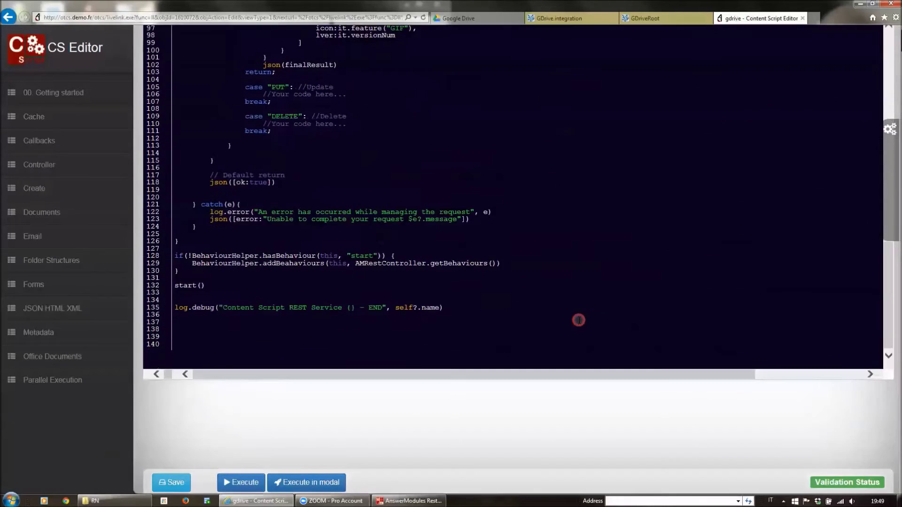
scroll(579, 320, "up", 10)
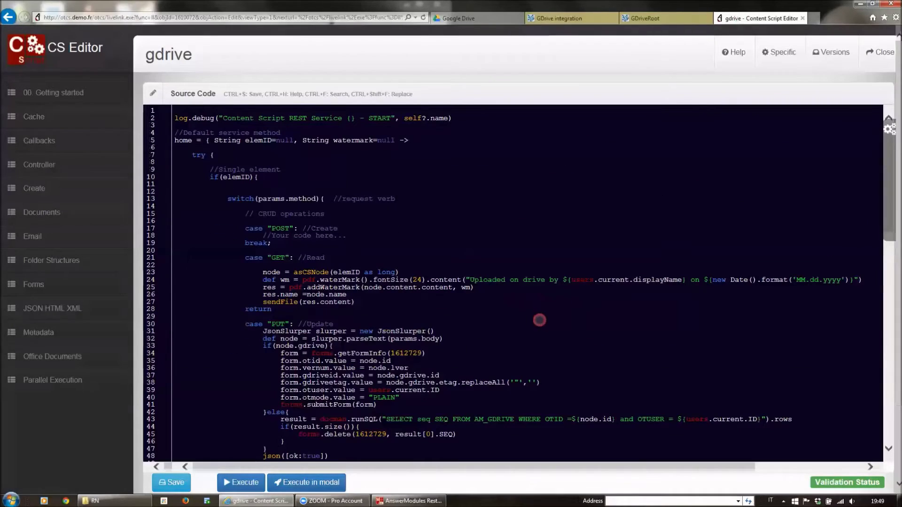
scroll(548, 315, "down", 5)
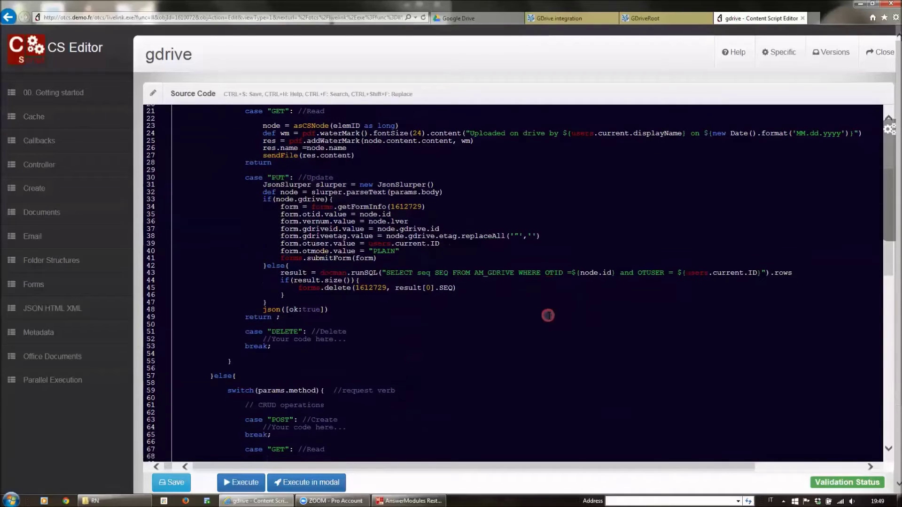
scroll(548, 315, "down", 8)
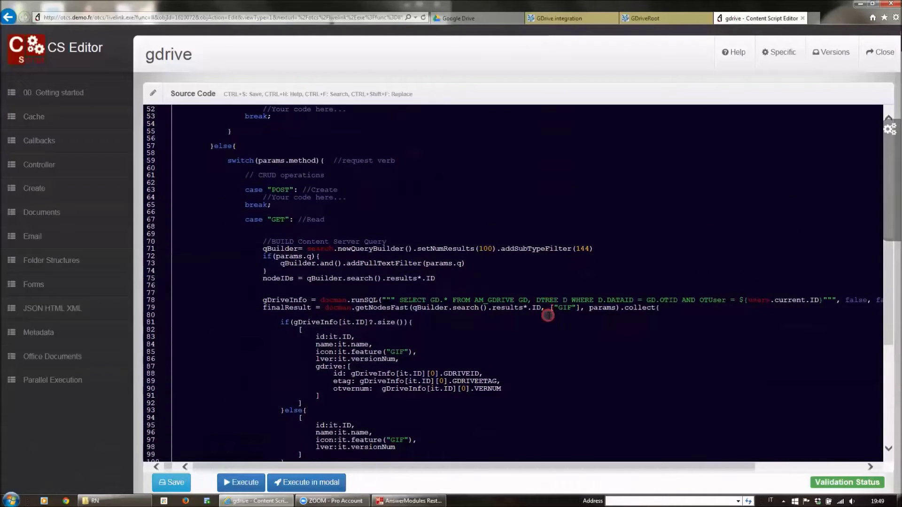
scroll(548, 316, "down", 2)
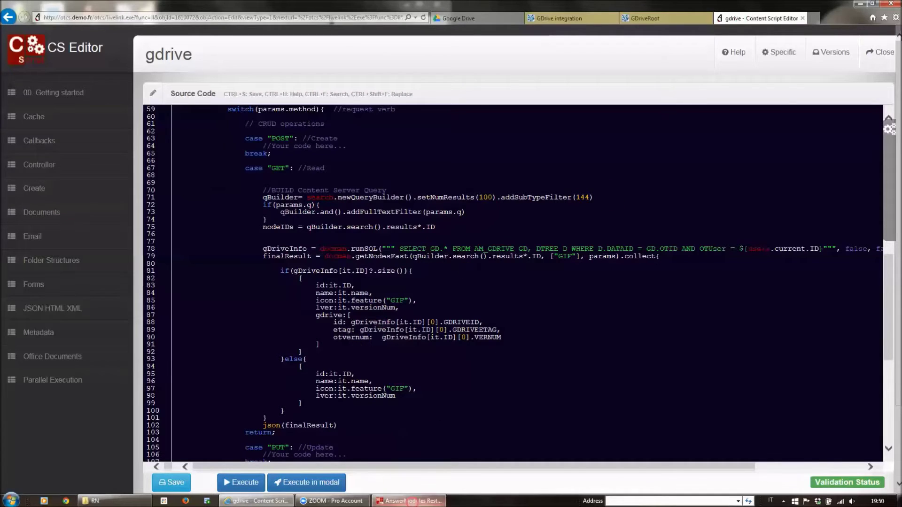
left_click(409, 501)
Step: Open Drive Integration and log in to OTCS with the user name and password
left_click(210, 89)
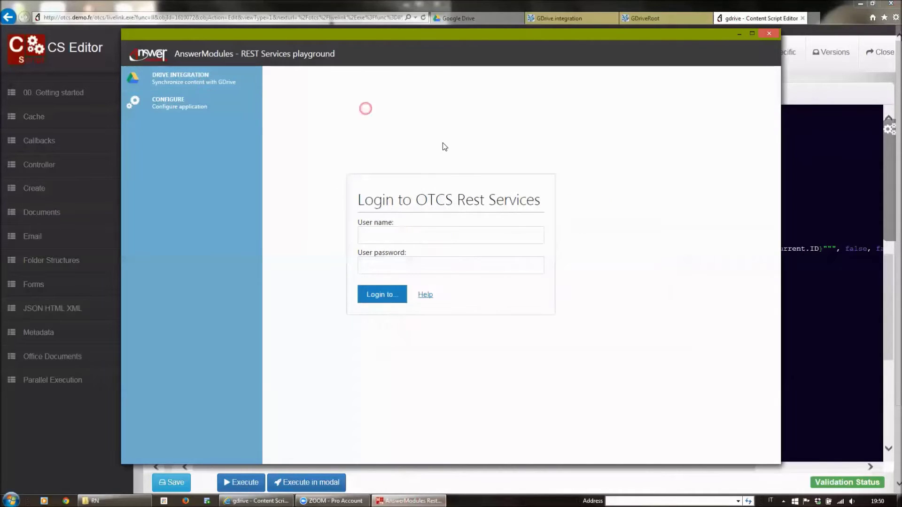
left_click(438, 234)
type("Admin")
key("Tab")
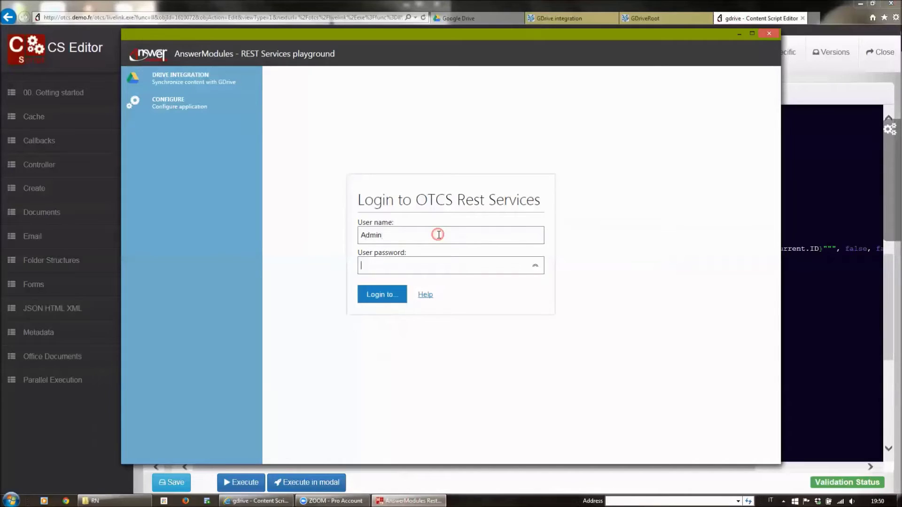
type("••••••")
type("***")
key("Return")
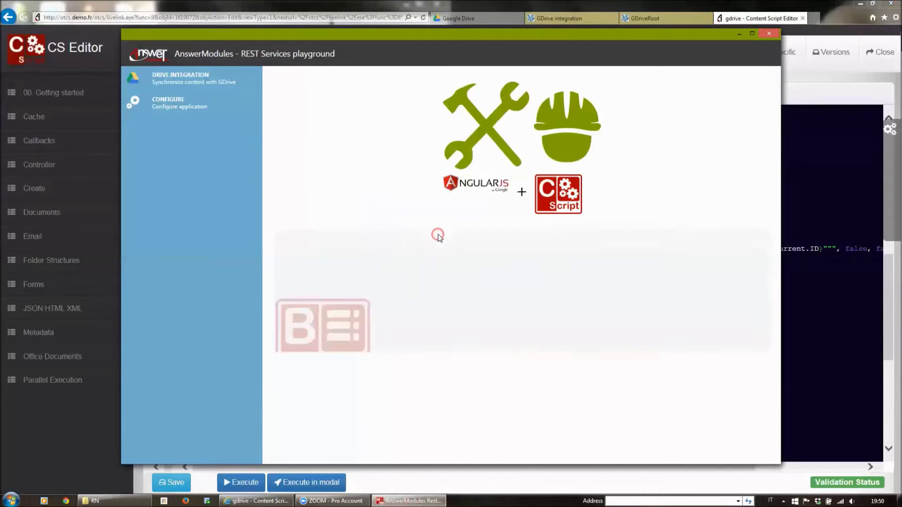
Step: Open the synchronization dashboard and review its Content Server documents and versions
left_click(240, 76)
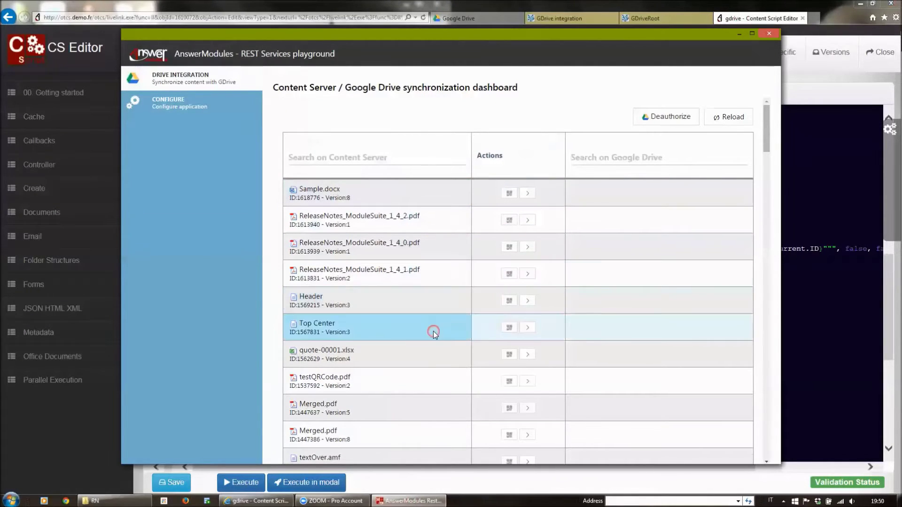
scroll(433, 312, "down", 10)
scroll(432, 329, "down", 5)
scroll(431, 326, "up", 15)
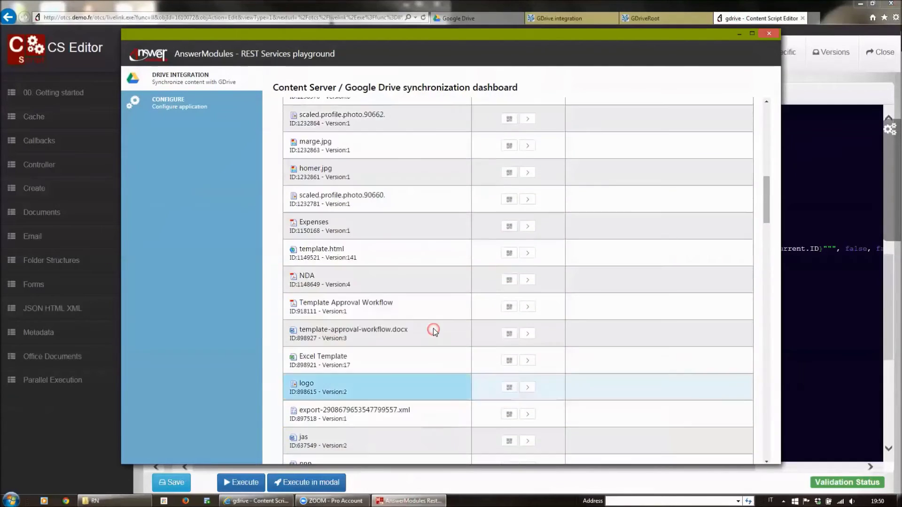
left_click(835, 199)
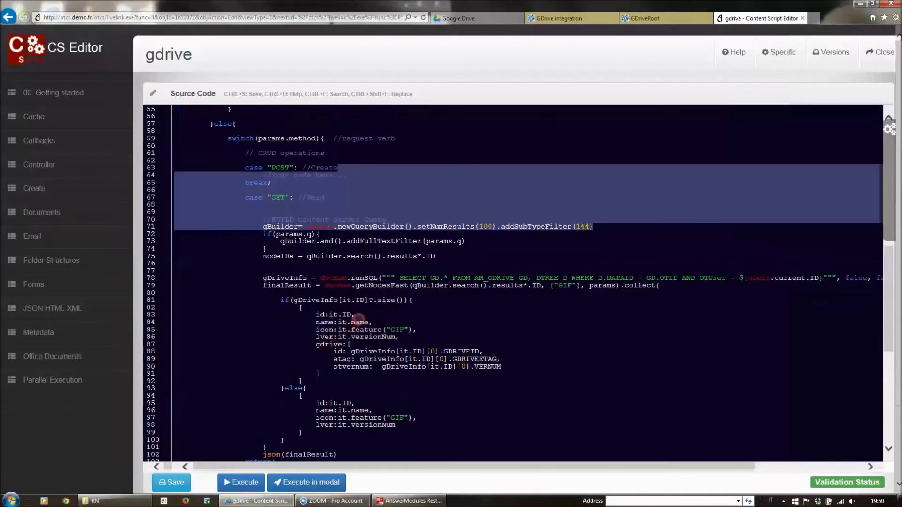
left_click(523, 272)
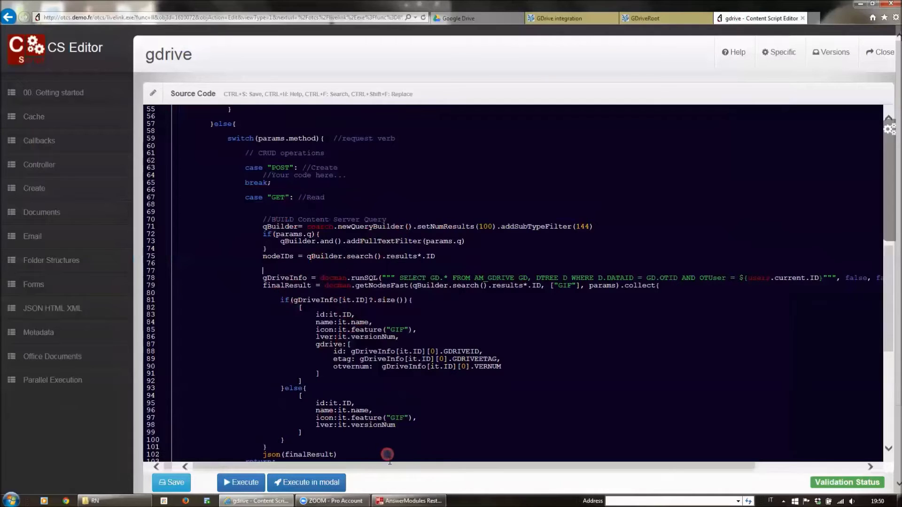
left_click(405, 501)
left_click(348, 153)
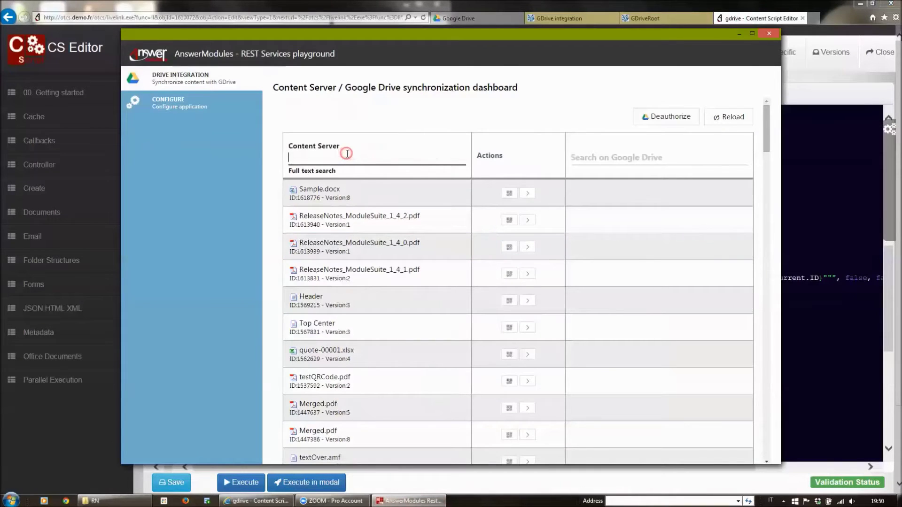
Step: Try Content Server searches for 'Rele' and '00*', then clear the search field
type("Releas")
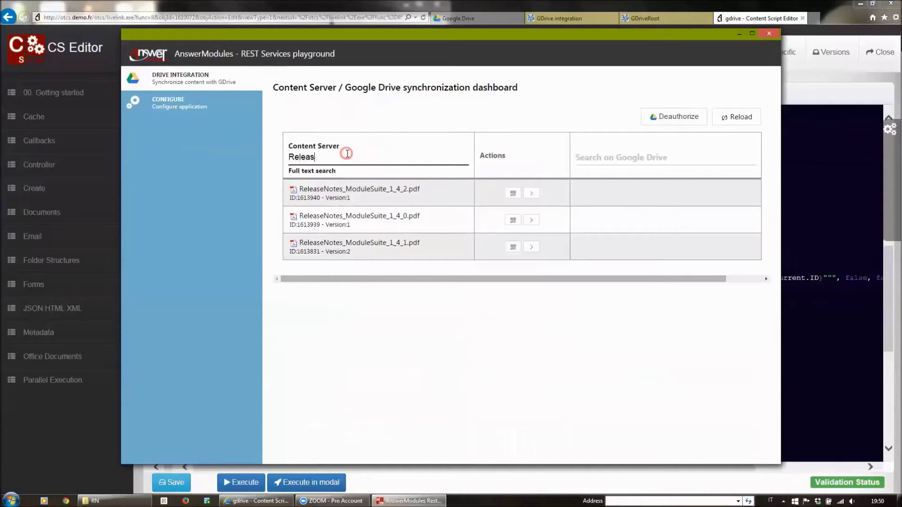
key("BackSpace")
key("BackSpace")
key("BackSpace")
key("BackSpace")
key("BackSpace")
key("BackSpace")
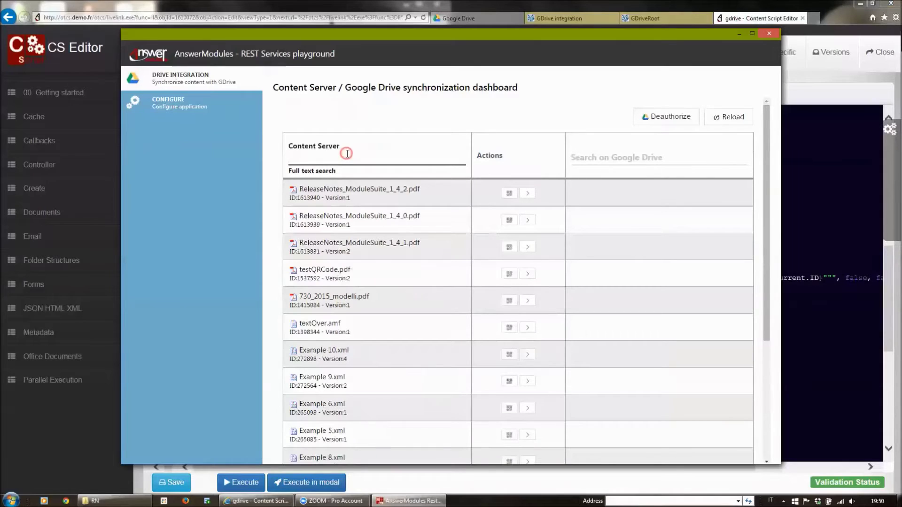
type("00")
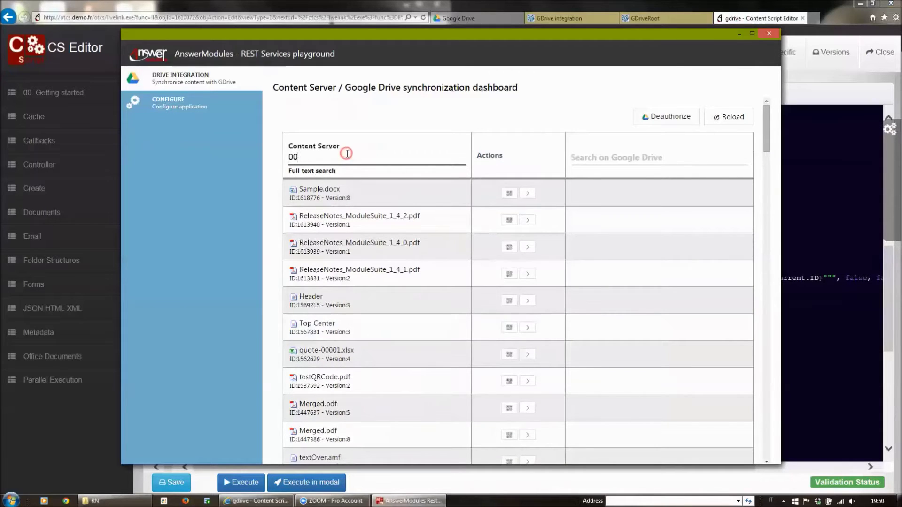
type("*")
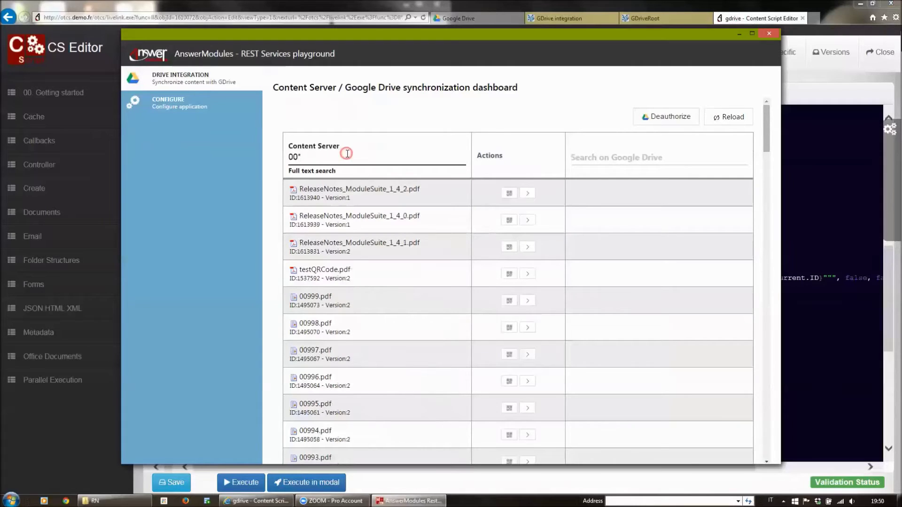
left_click_drag(344, 157, 207, 161)
key("BackSpace")
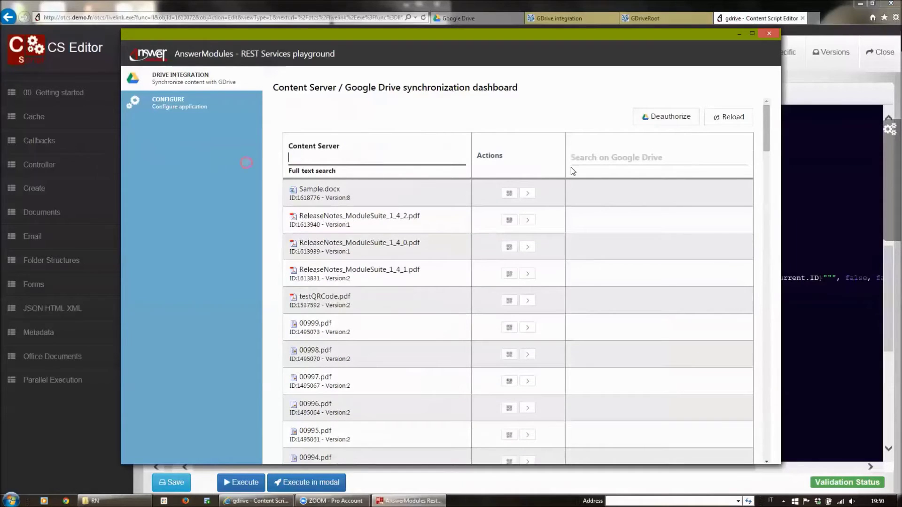
left_click(886, 195)
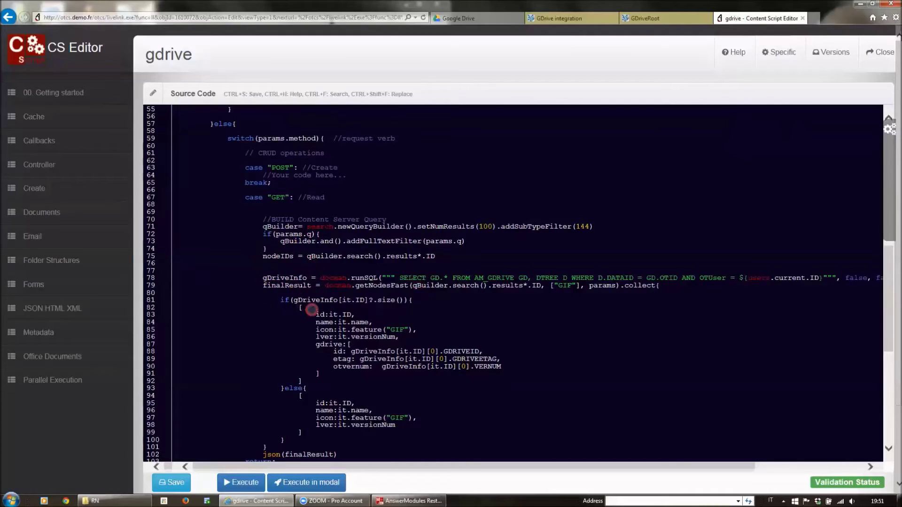
Step: Switch to Content Server's GDrive integration folder listing
left_click(549, 19)
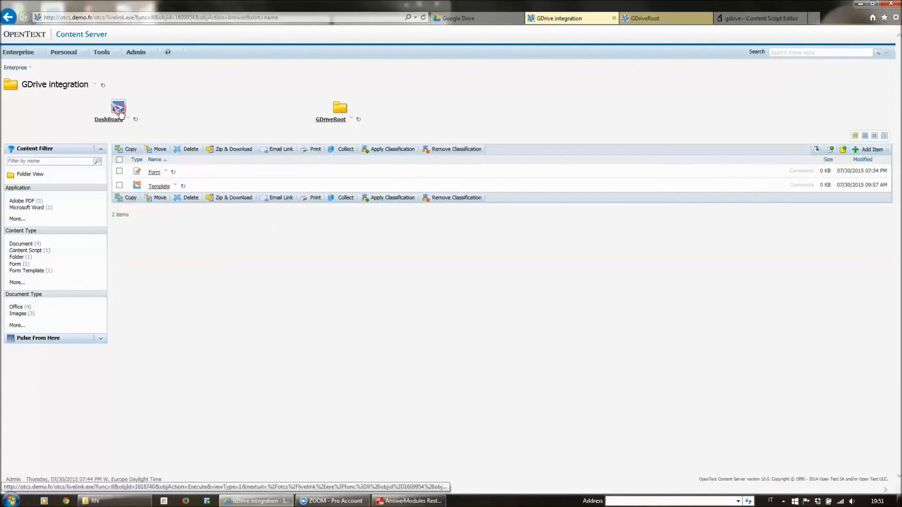
Step: Open the GDrive integration DashBoard page, then bring the synchronization dashboard forward
left_click(120, 111)
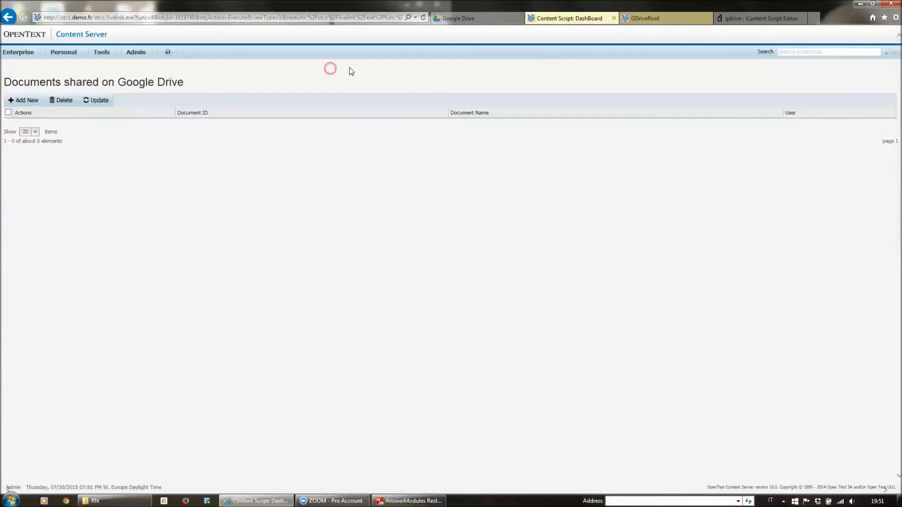
left_click(408, 501)
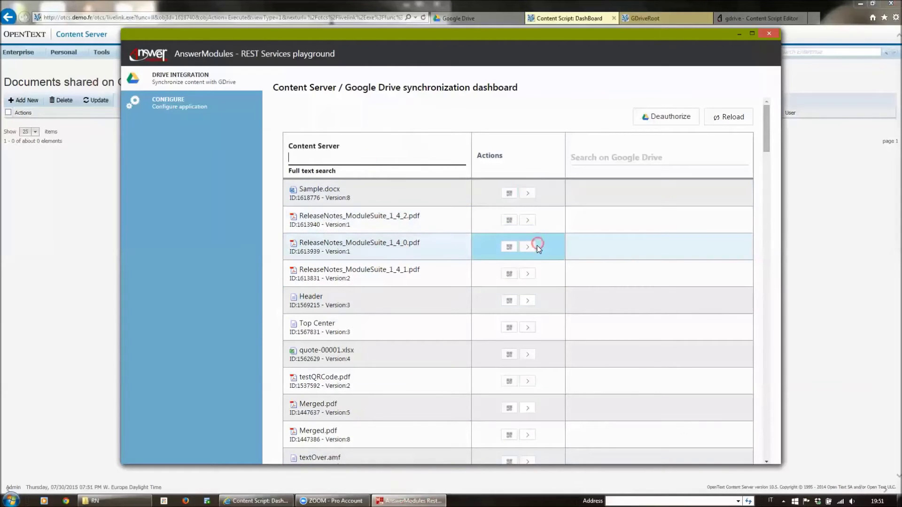
Step: Copy ReleaseNotes_ModuleSuite_1_4_2.pdf to Google Drive and refresh the shared-documents list
left_click(528, 220)
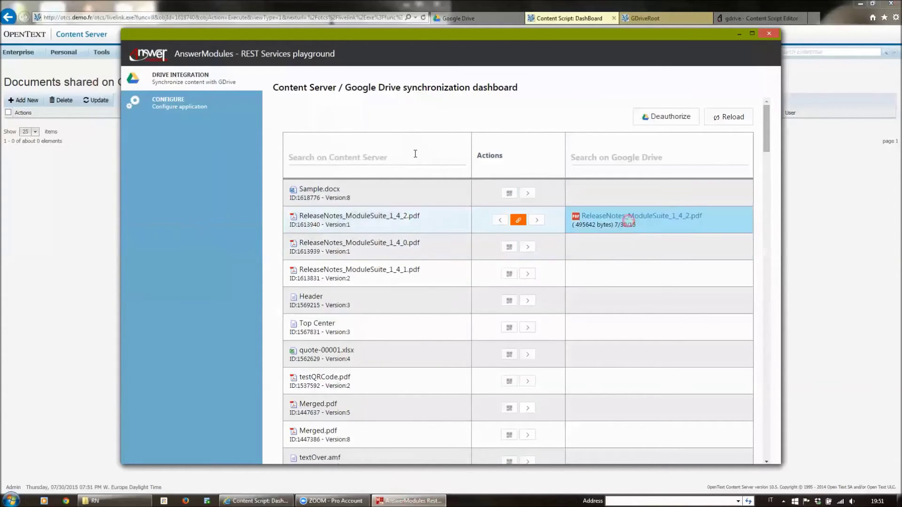
left_click(63, 249)
left_click(421, 16)
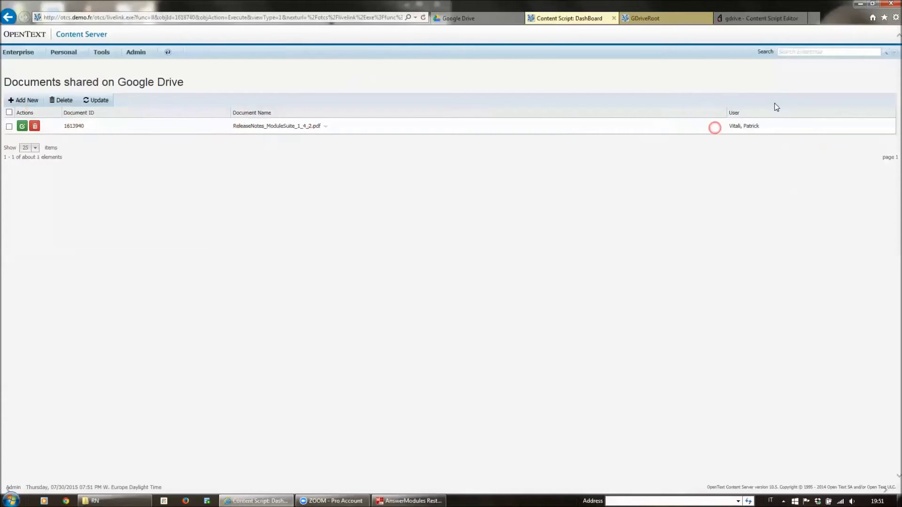
left_click(496, 22)
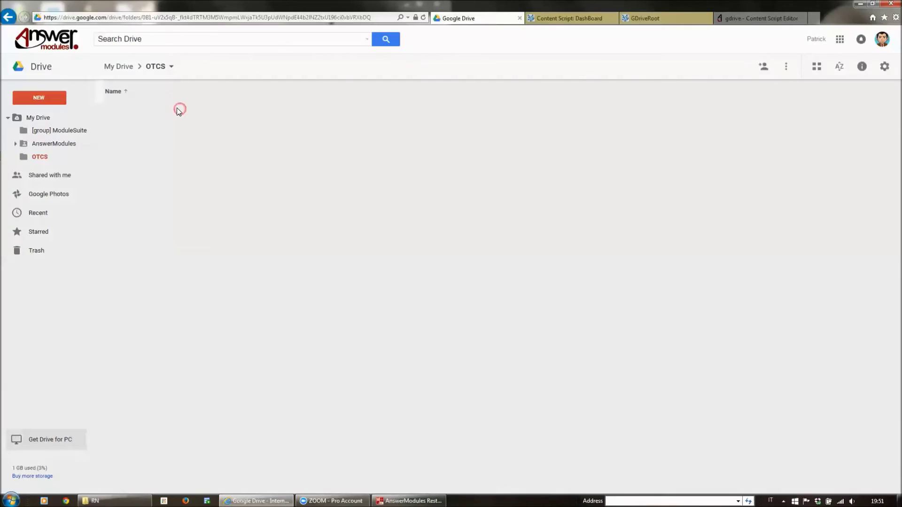
Step: Preview ReleaseNotes_ModuleSuite_1_4_2.pdf in Google Drive's OTCS folder, then close the viewer
left_click(165, 66)
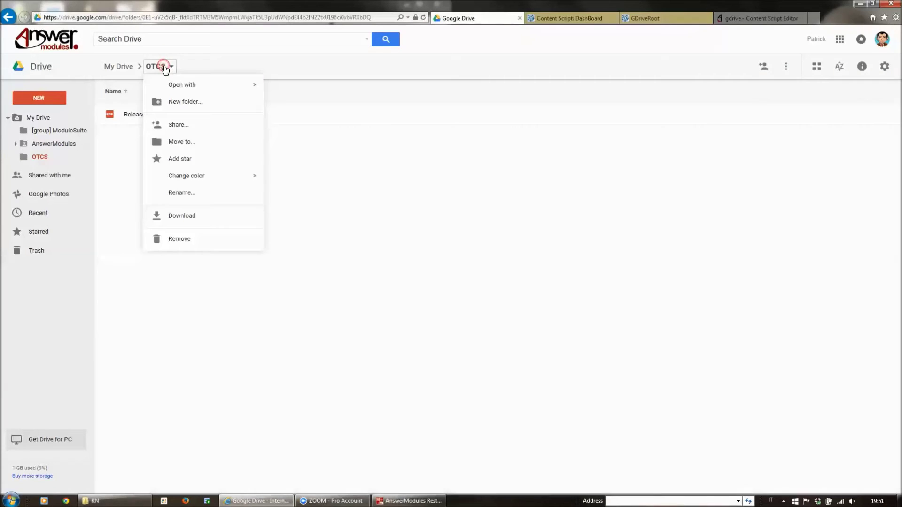
left_click(135, 197)
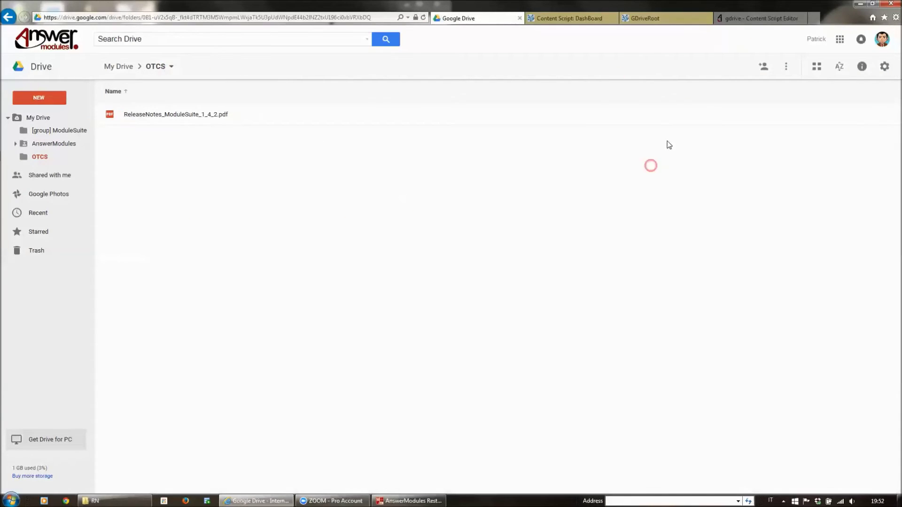
key("alt+Tab")
left_click(629, 221)
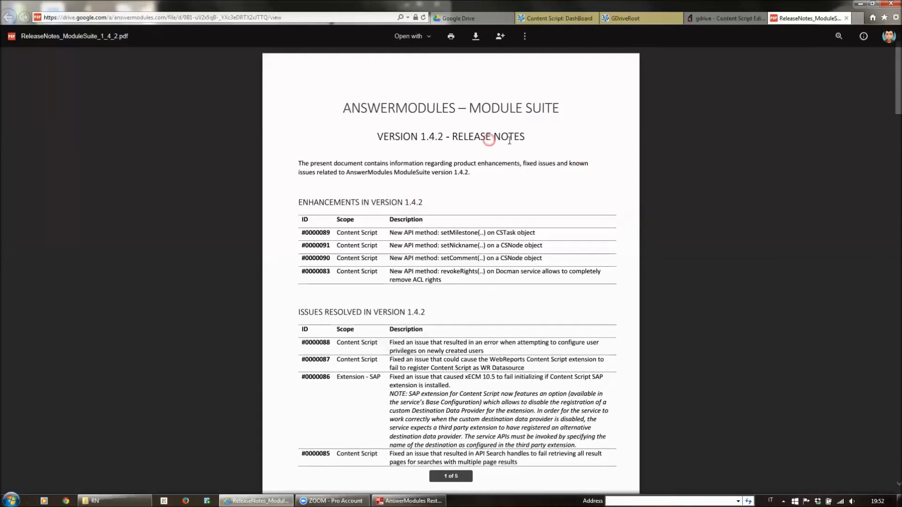
left_click(847, 18)
Step: Scroll up the gdrive source to the GET watermark code, then bring the synchronization dashboard forward
scroll(543, 265, "up", 10)
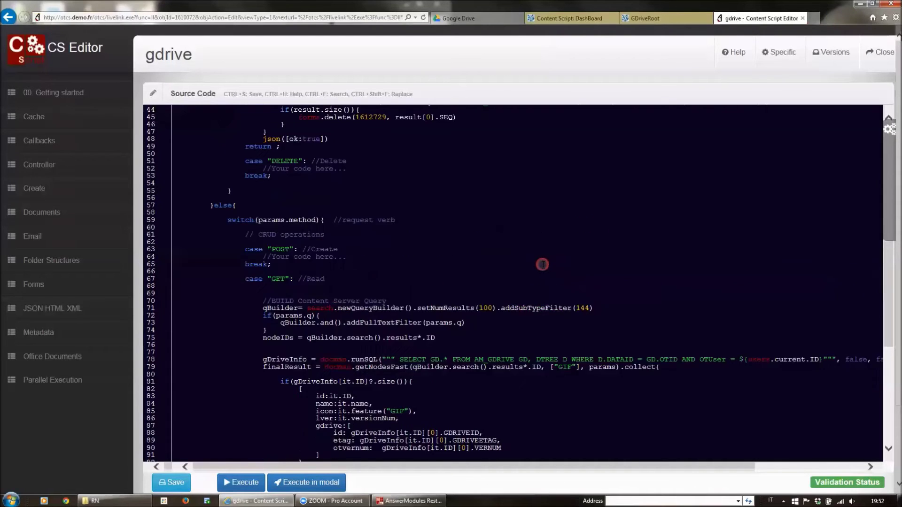
scroll(545, 255, "up", 3)
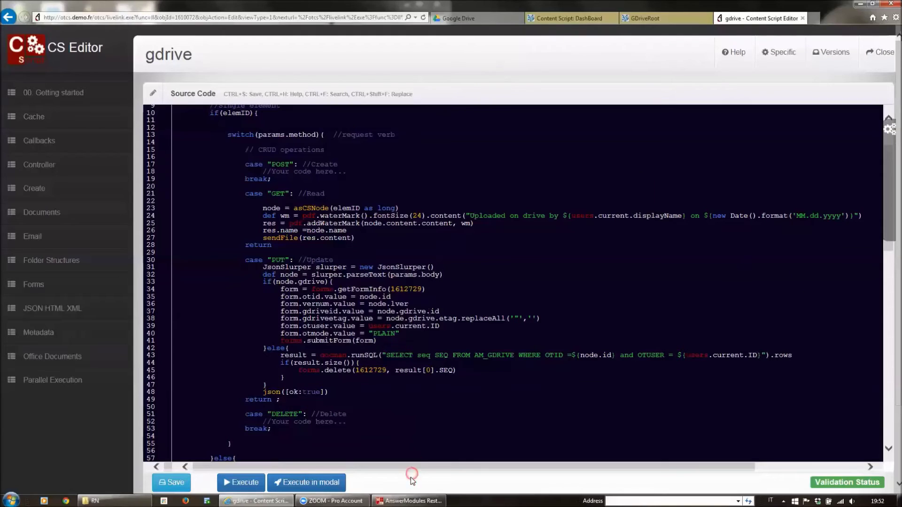
left_click(409, 501)
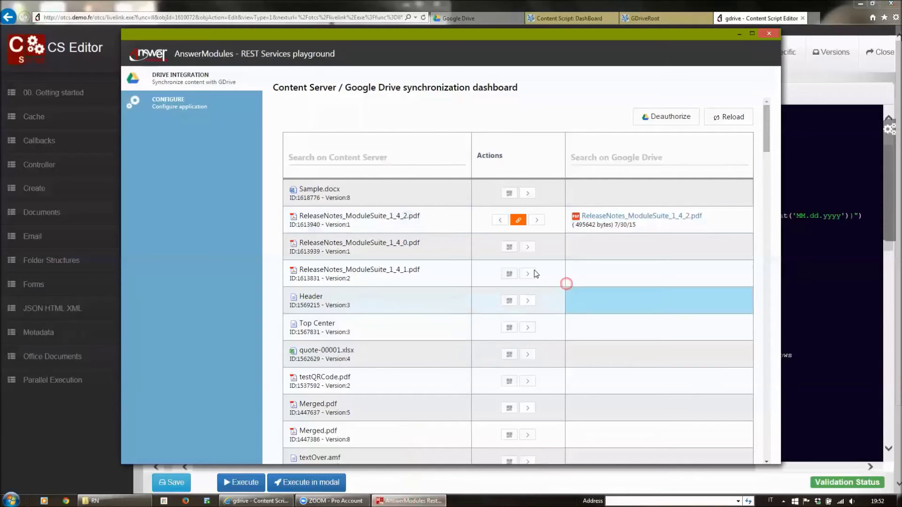
Step: Send ReleaseNotes_ModuleSuite_1_4_0.pdf to Google Drive with the diagonal upload watermark
left_click(510, 247)
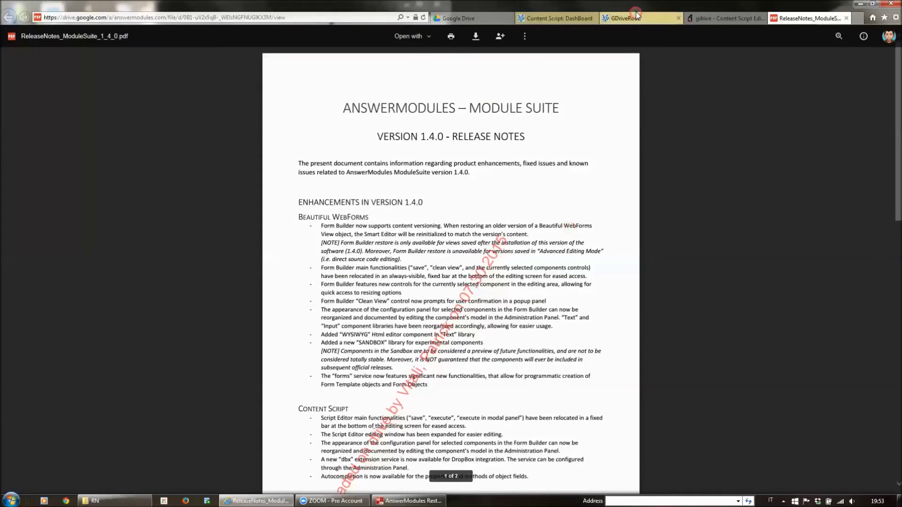
Step: Check the unwatermarked ReleaseNotes_ModuleSuite_1_4_0.pdf in GDriveRoot, then close the Drive preview tab
left_click(629, 18)
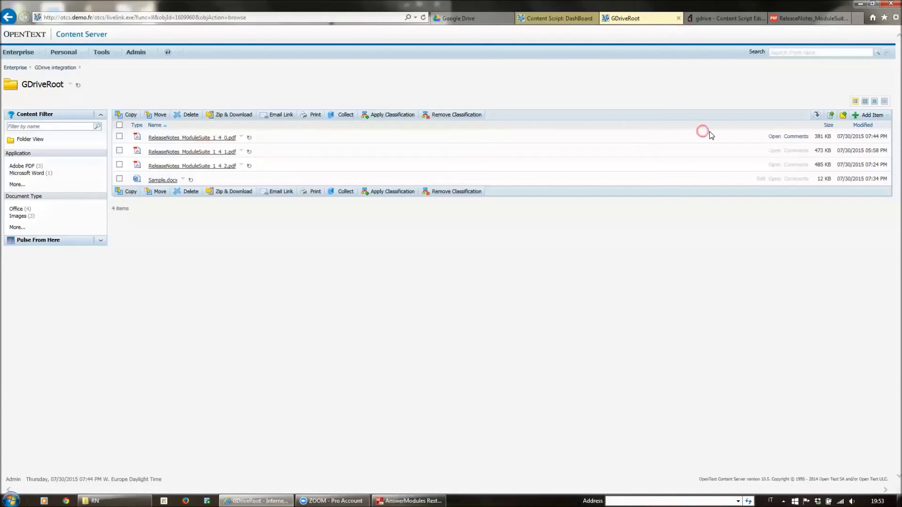
left_click(775, 137)
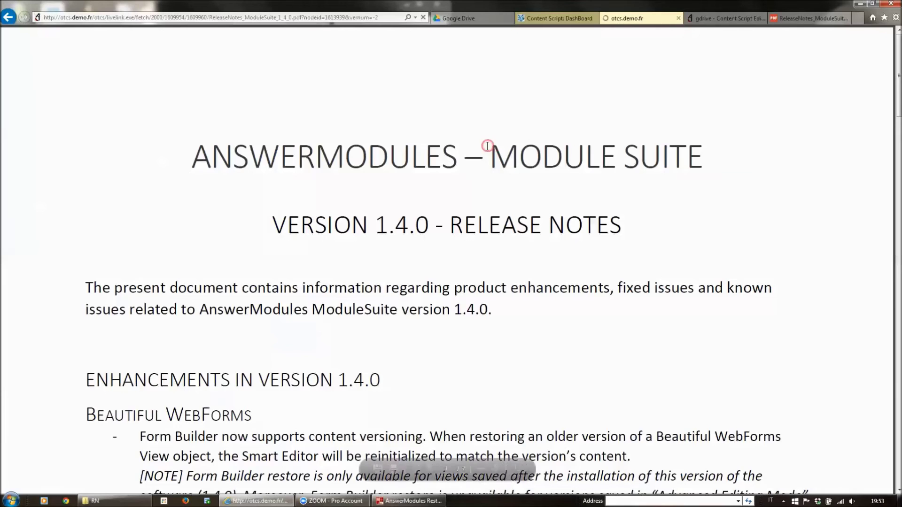
left_click(479, 470)
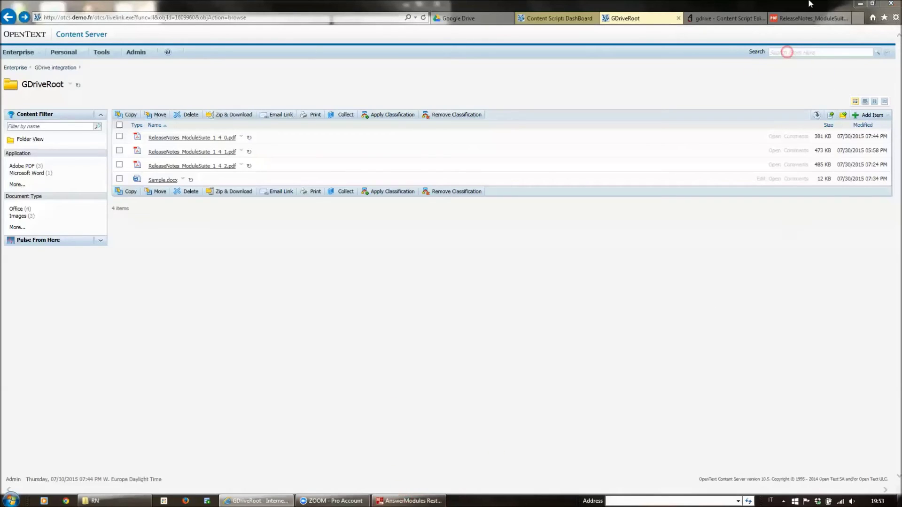
left_click(795, 20)
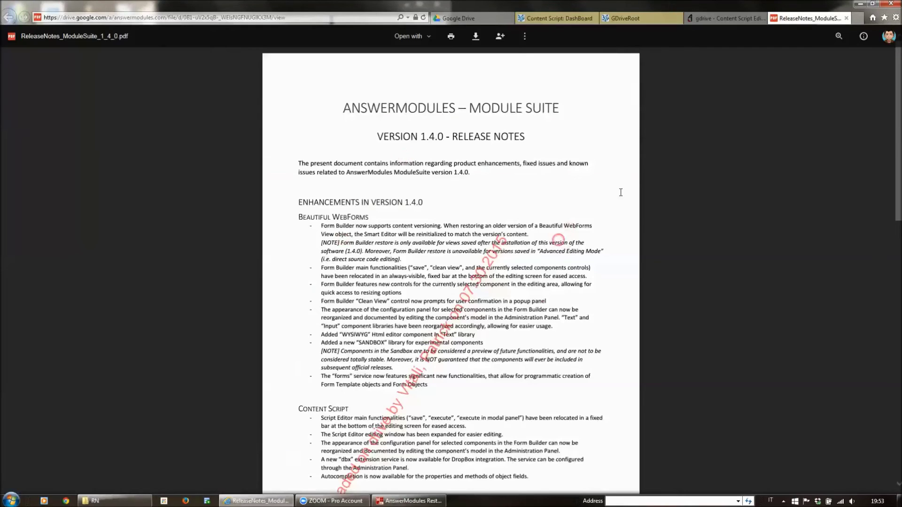
left_click(847, 19)
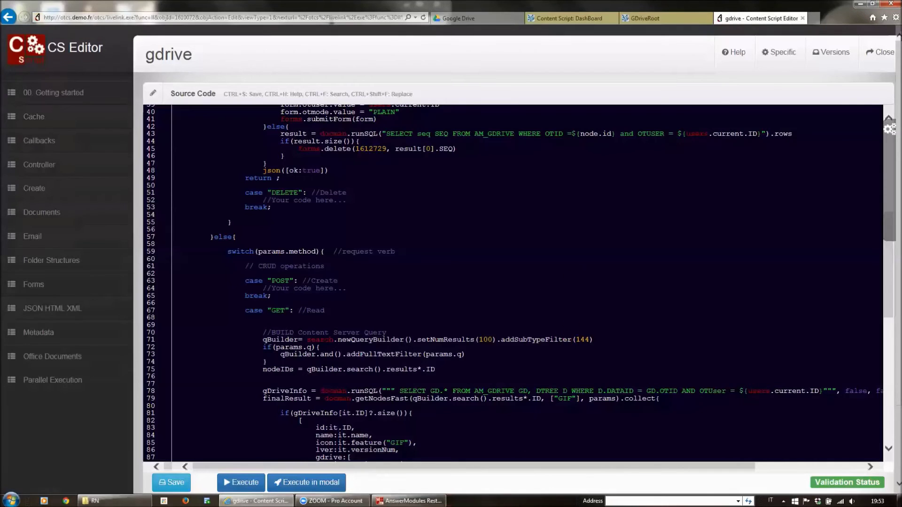
Step: Copy Sample.docx to Google Drive from the dashboard and show the 'Documents shared on Google Drive' page
left_click(403, 501)
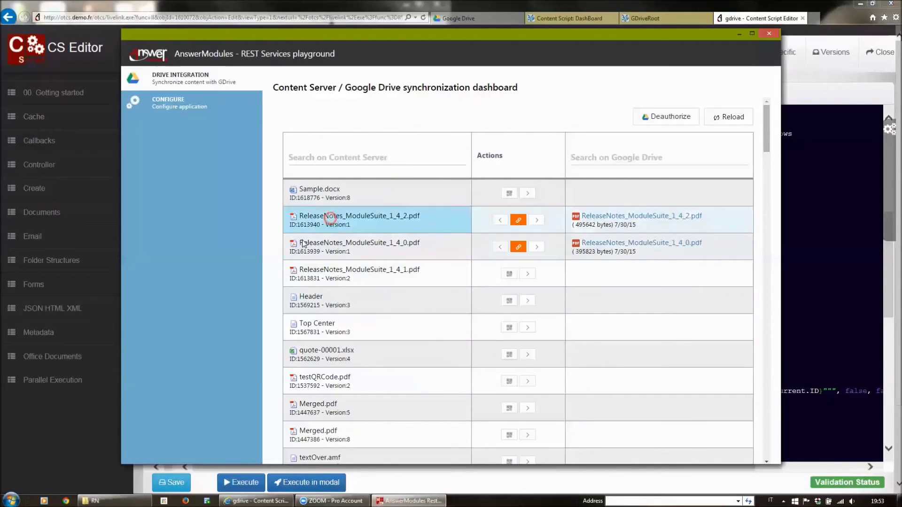
left_click(492, 194)
left_click(558, 176)
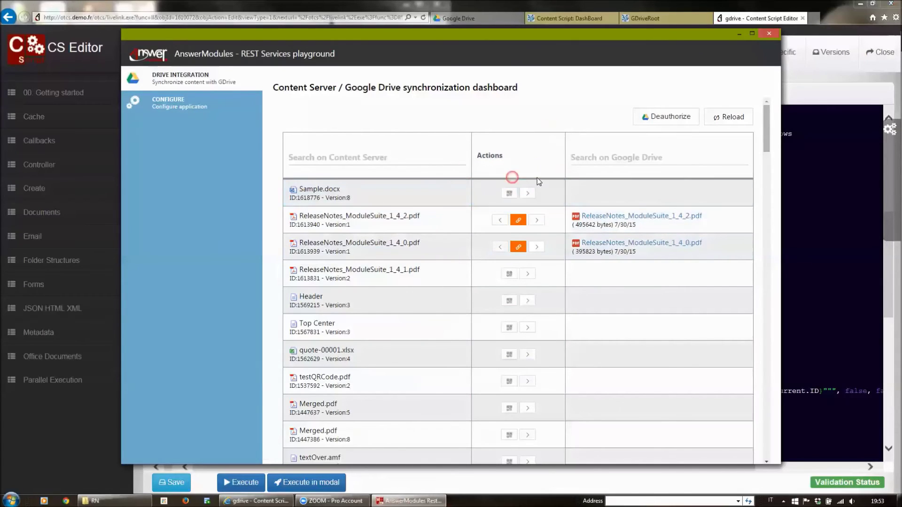
left_click(533, 193)
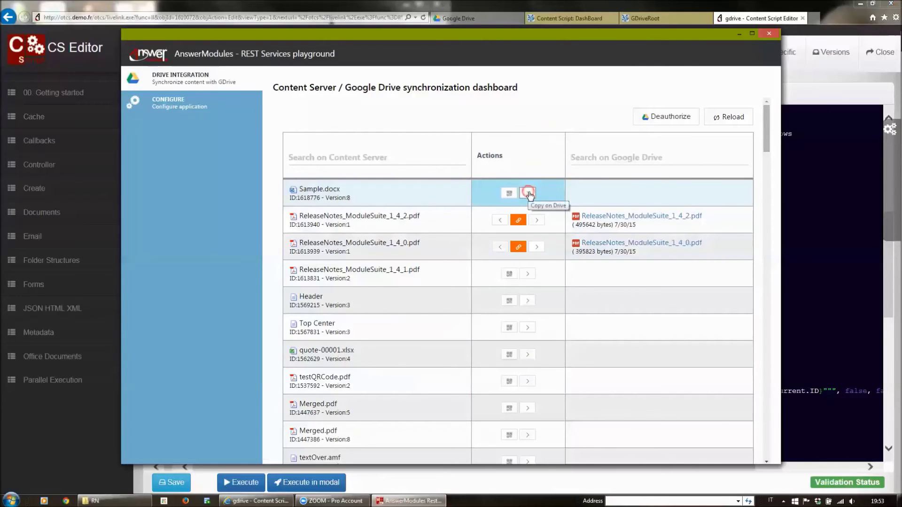
left_click(528, 193)
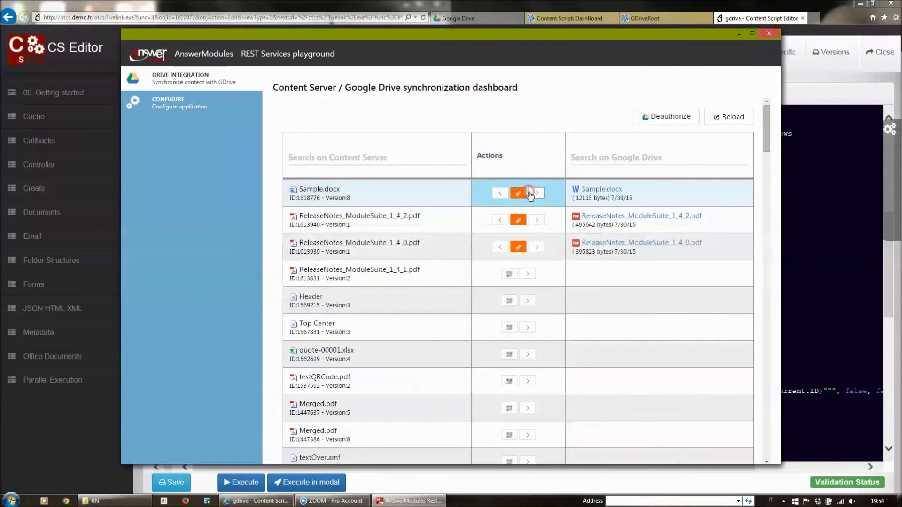
left_click(553, 113)
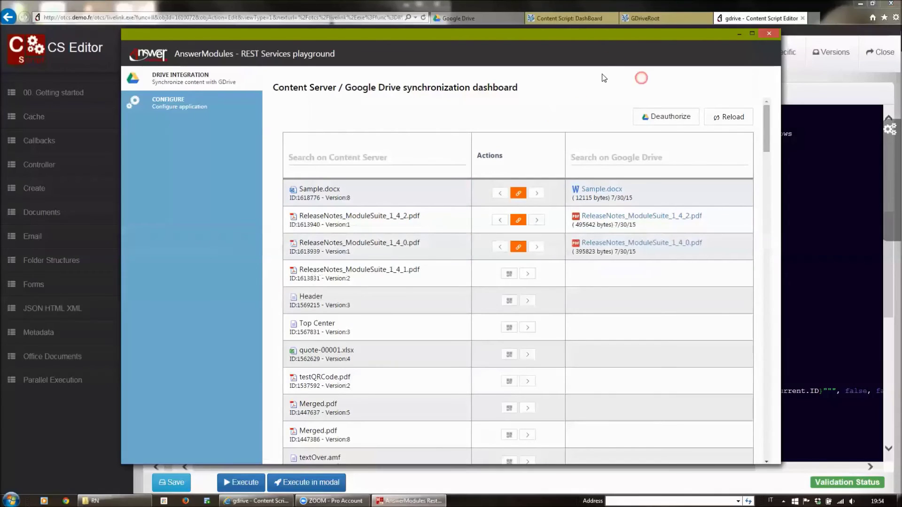
left_click(576, 20)
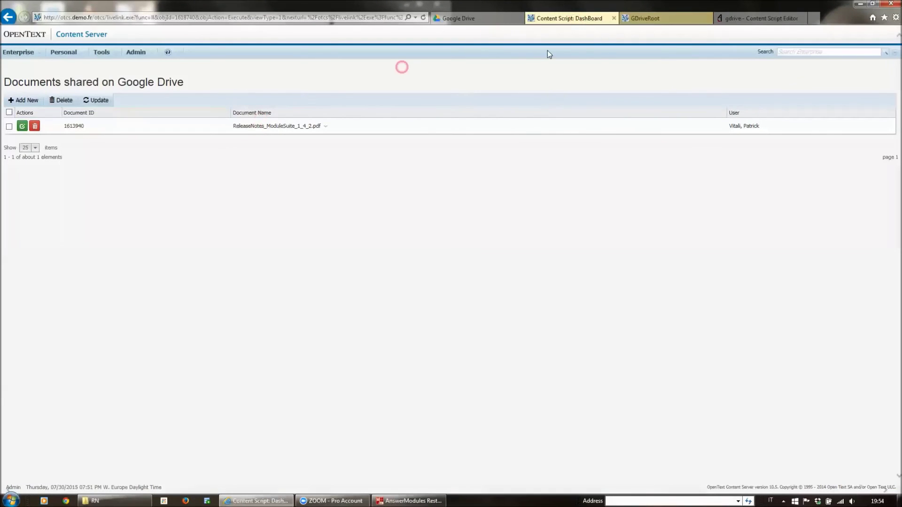
Step: Edit Sample.docx from GDriveRoot in Word, adding 'asdasdasdasda', and save it on closing
left_click(642, 19)
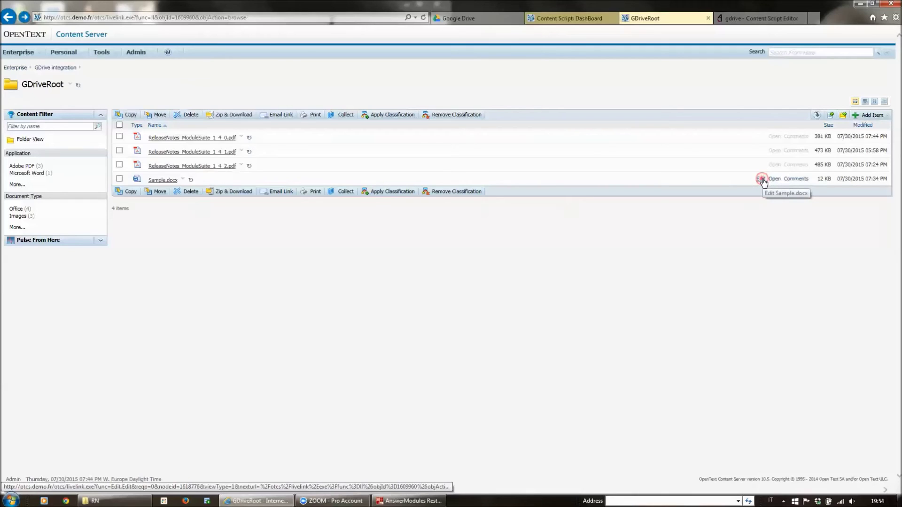
left_click(761, 180)
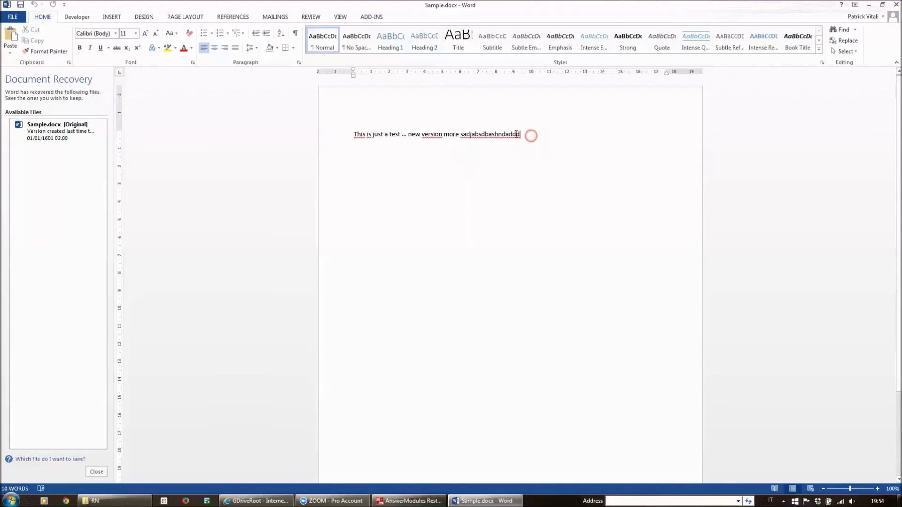
type("asdasdasdasda")
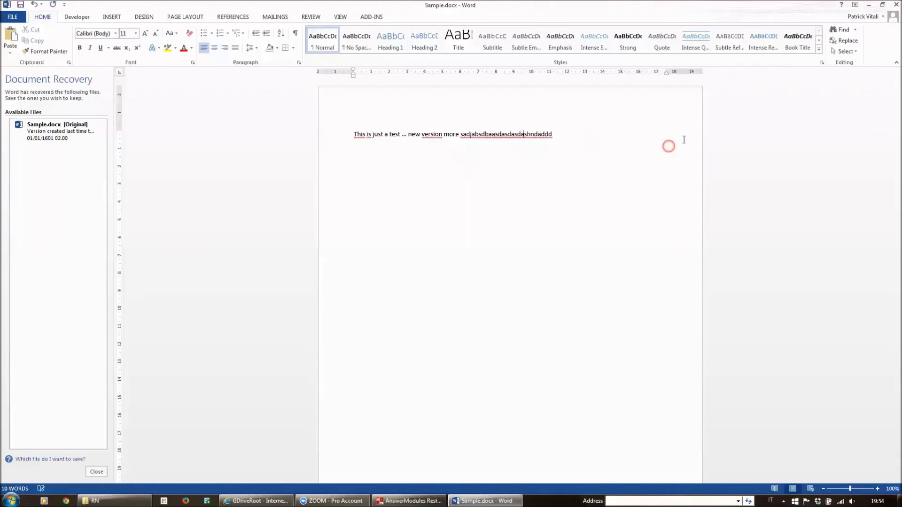
left_click(892, 4)
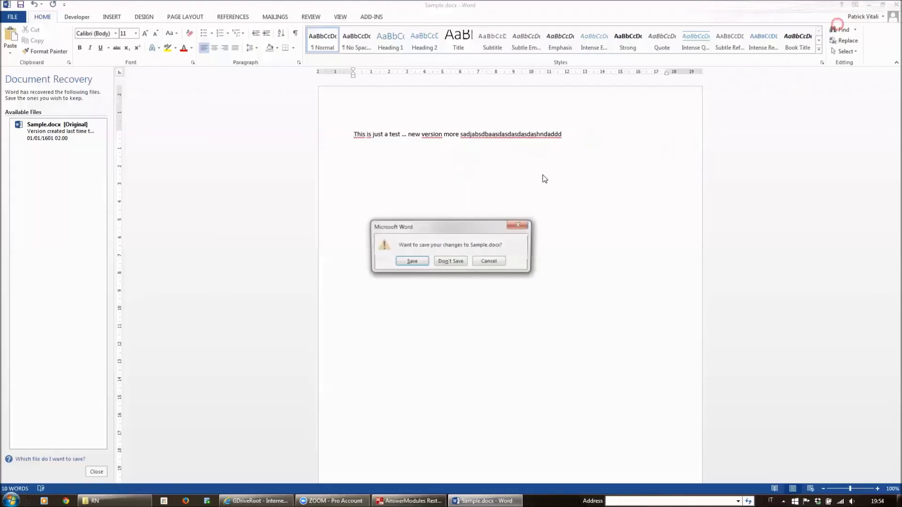
left_click(416, 263)
left_click(358, 224)
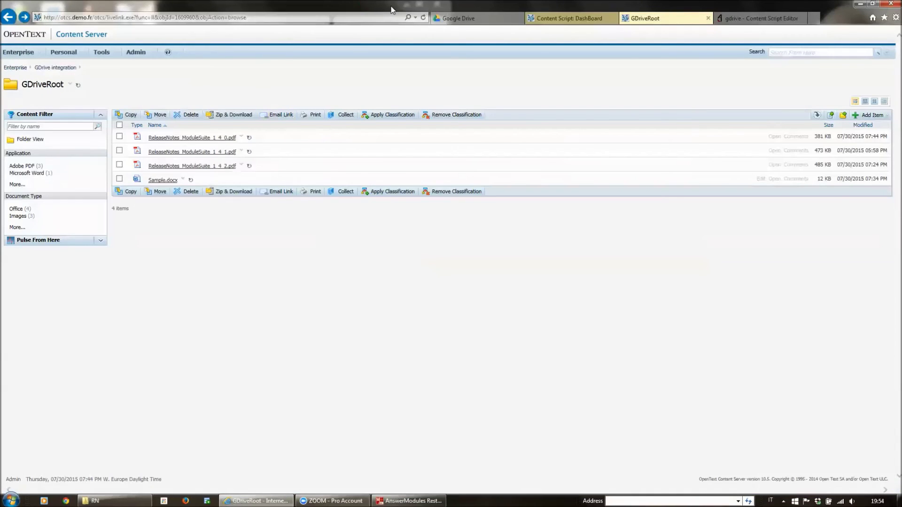
Step: Upload ReleaseNotes_ModuleSuite_1_7_0.pdf as a new Drive version of the 1_4_2 PDF, then reload the dashboard
left_click(523, 45)
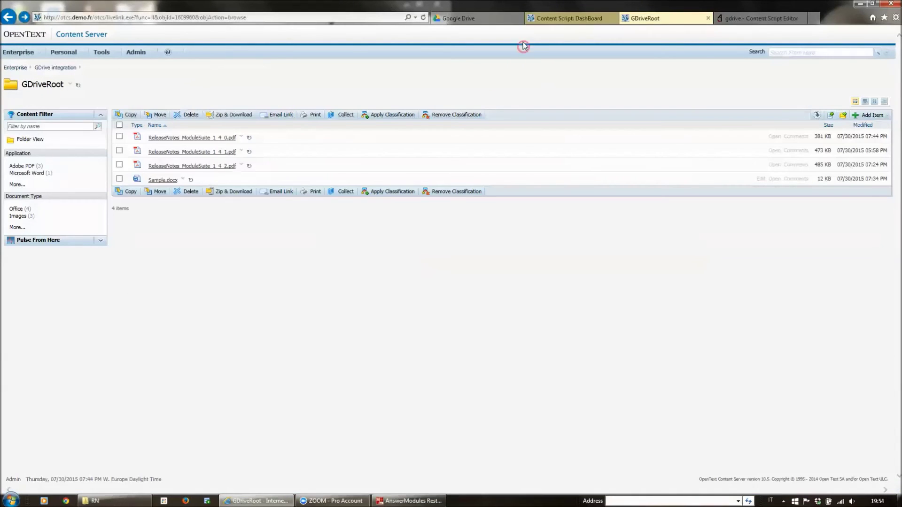
left_click(437, 19)
left_click(223, 131)
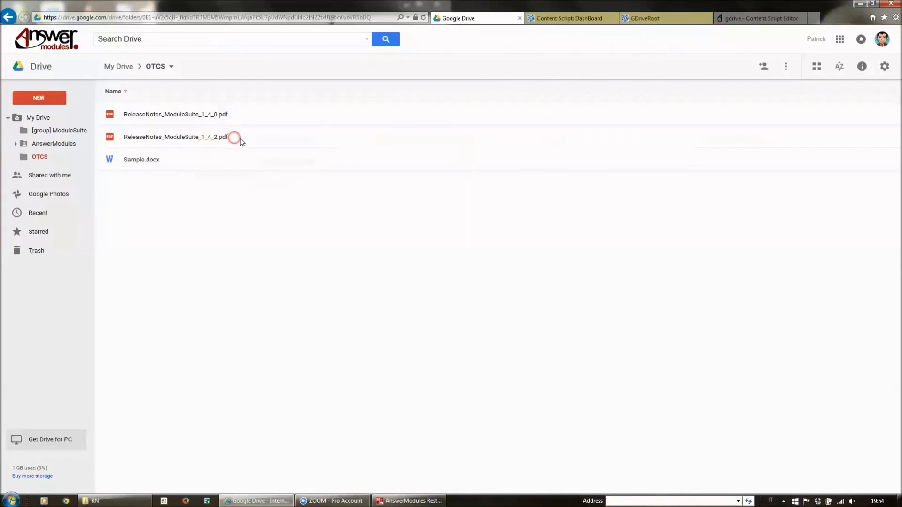
left_click(272, 136)
right_click(272, 136)
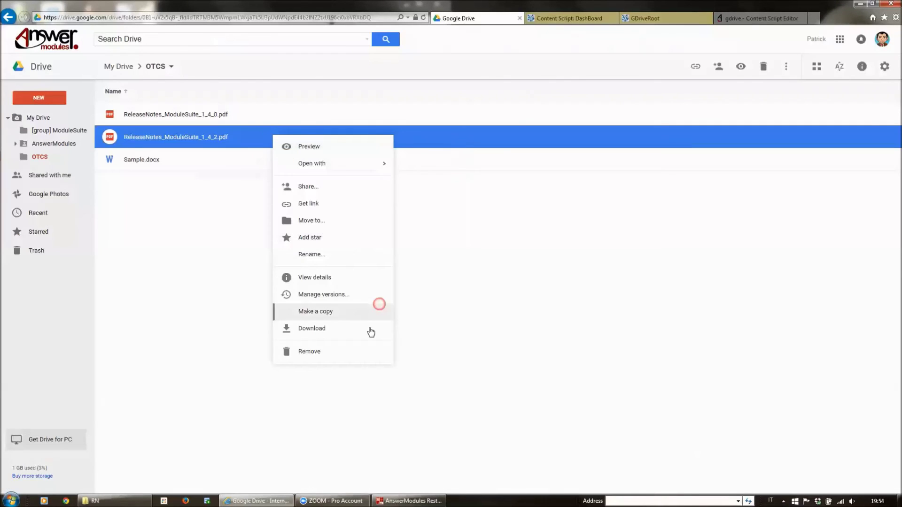
left_click(354, 296)
left_click(376, 204)
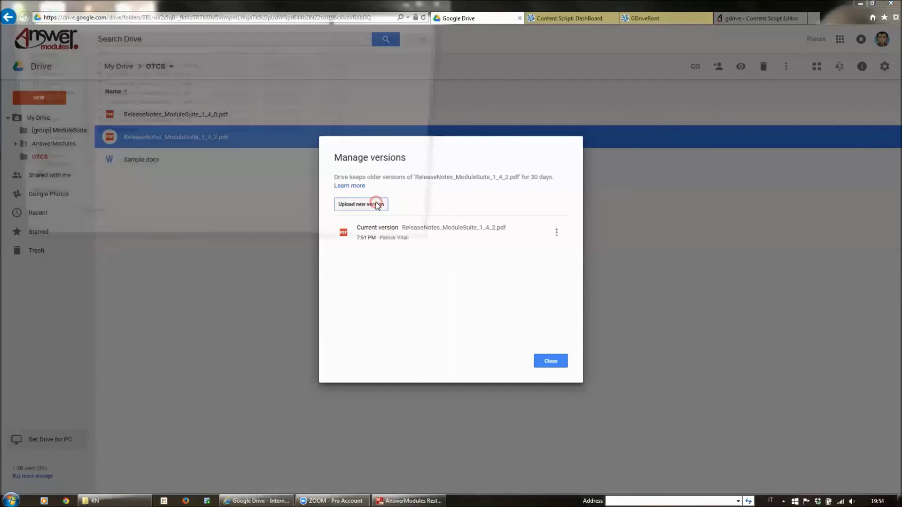
double_click(147, 125)
left_click(562, 361)
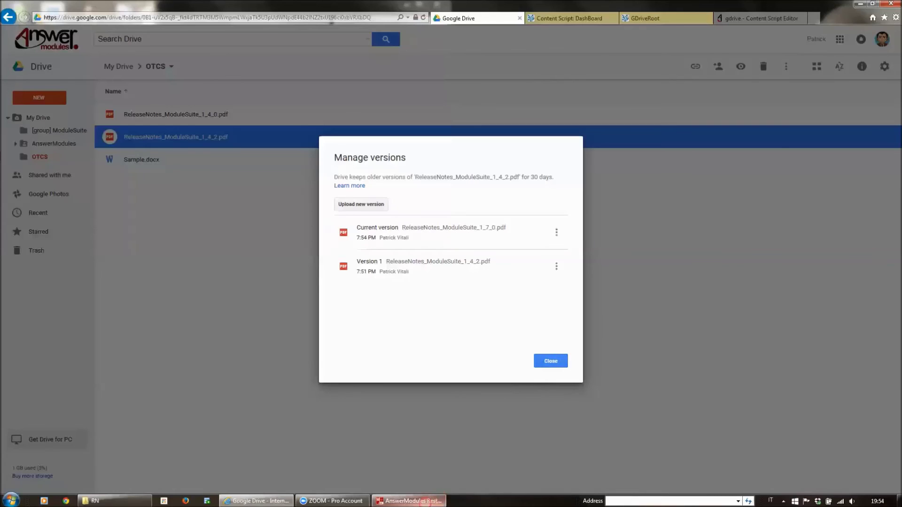
left_click(430, 500)
left_click(734, 120)
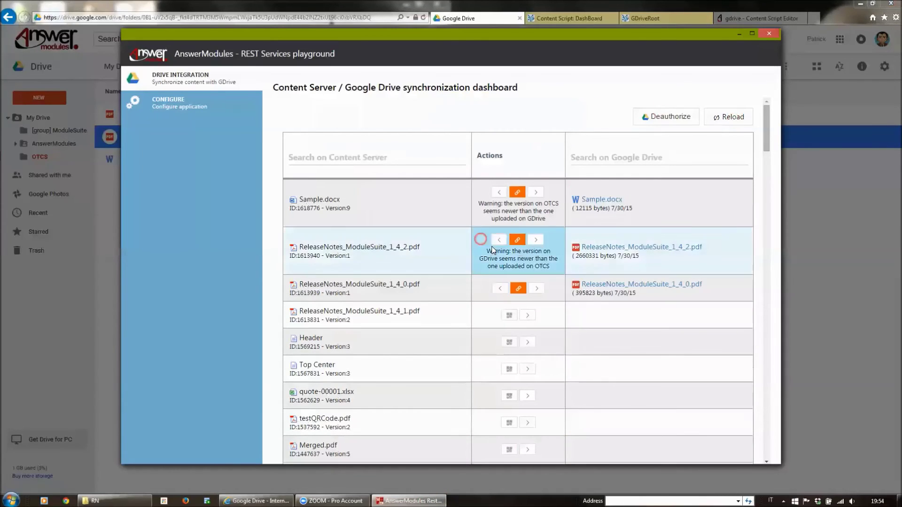
Step: Push the newer Sample.docx to Google Drive, bringing its Drive copy to 12136 bytes
left_click(539, 196)
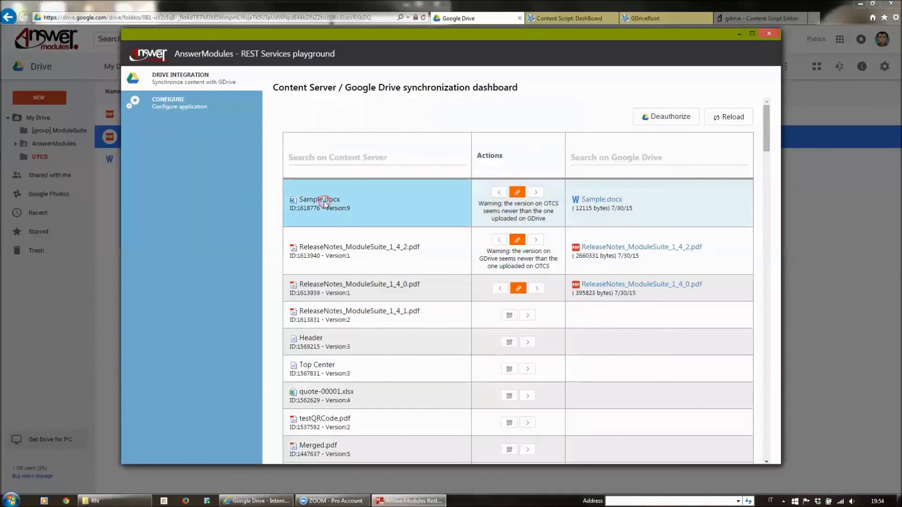
left_click(507, 178)
left_click(537, 193)
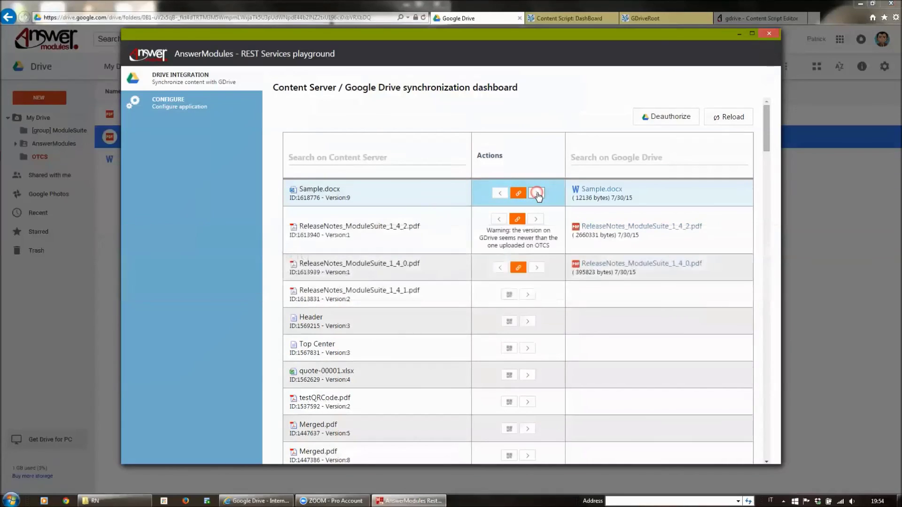
Step: Pull the newer ReleaseNotes_ModuleSuite_1_4_2.pdf into Content Server as Version 2, then start copying 1_4_1 to Drive
left_click(566, 247)
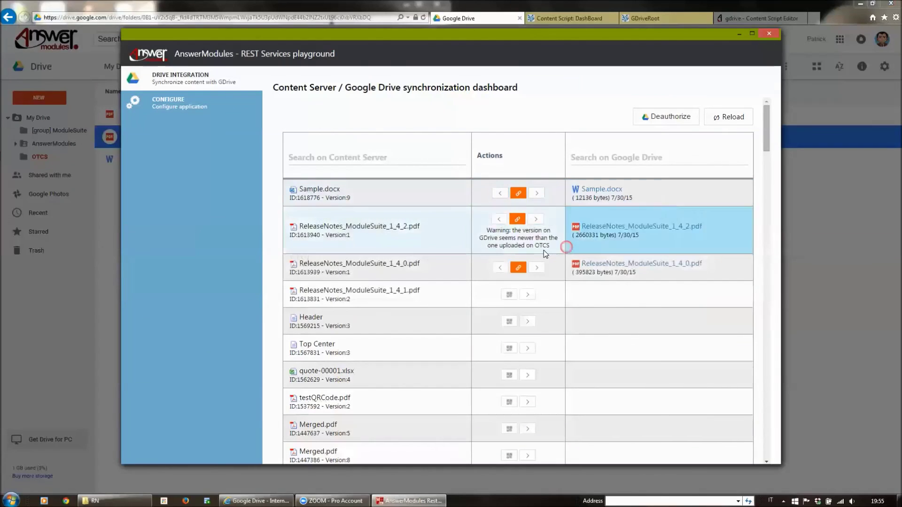
left_click(496, 220)
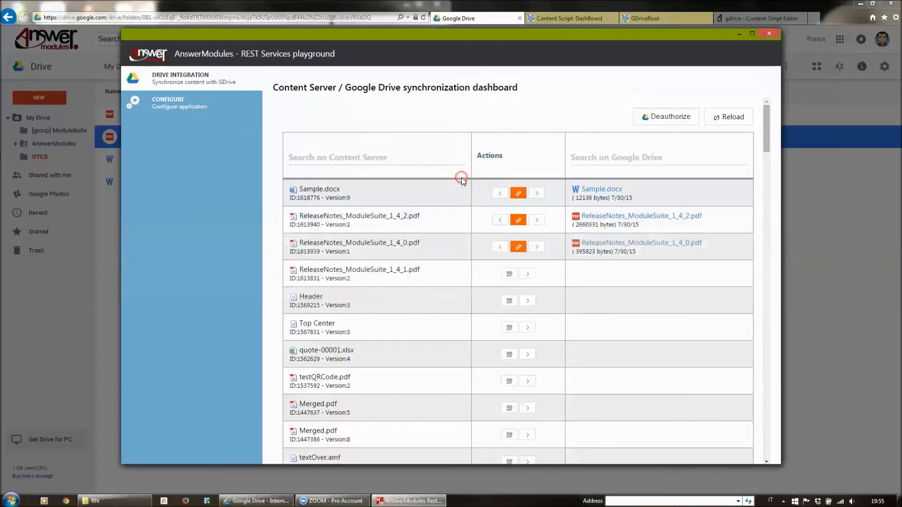
left_click(443, 186)
left_click(339, 214)
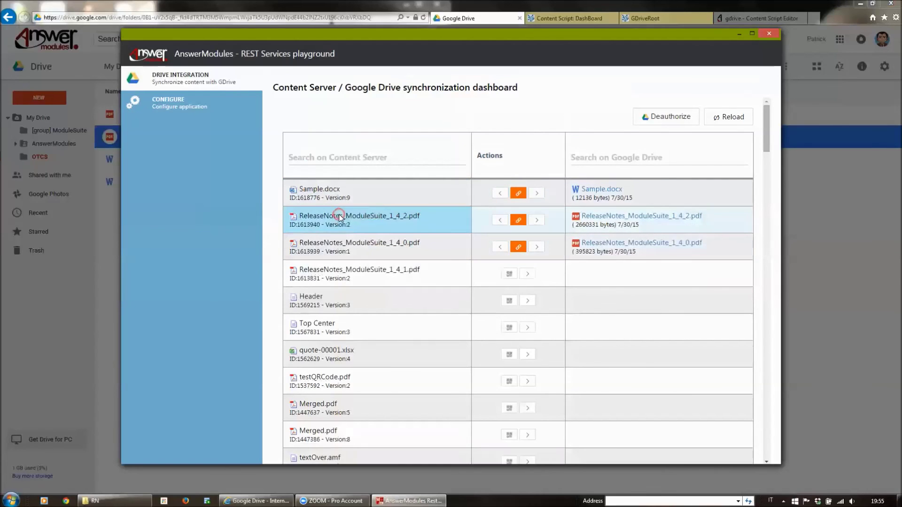
left_click(247, 168)
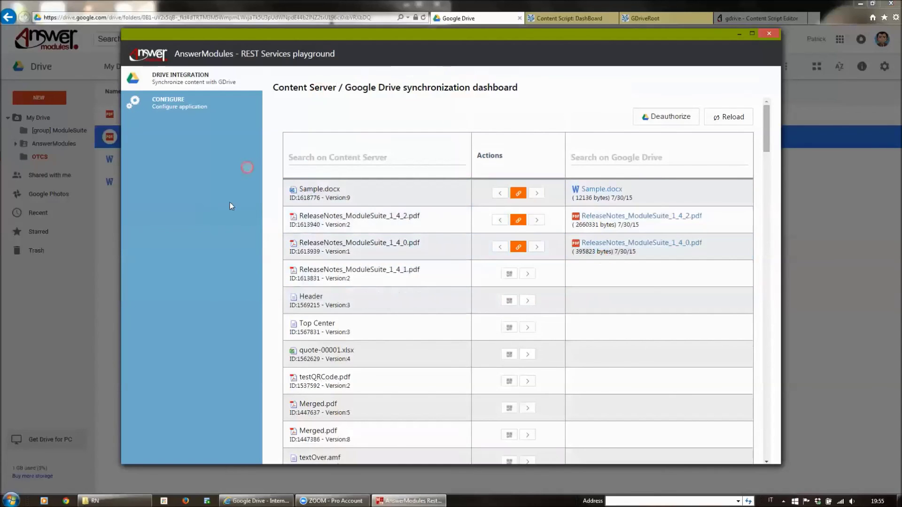
left_click(604, 172)
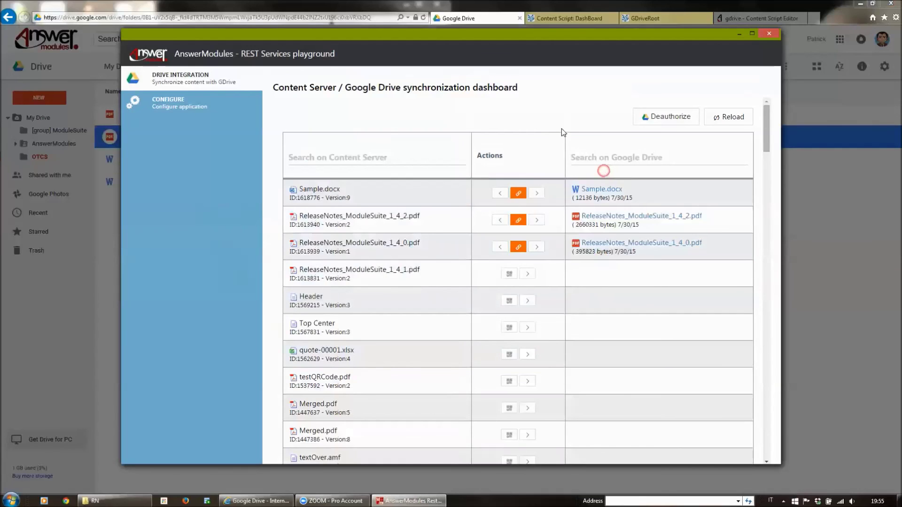
left_click(528, 275)
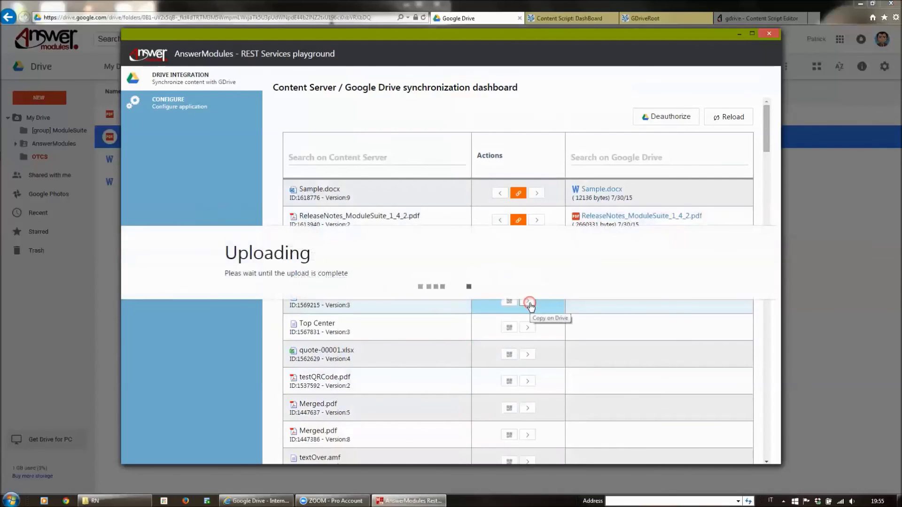
Step: Copy Header to Google Drive, drag ReleaseNotes_ModuleSuite_1_7_0.pdf onto the dashboard, and reopen GDriveRoot
left_click(527, 328)
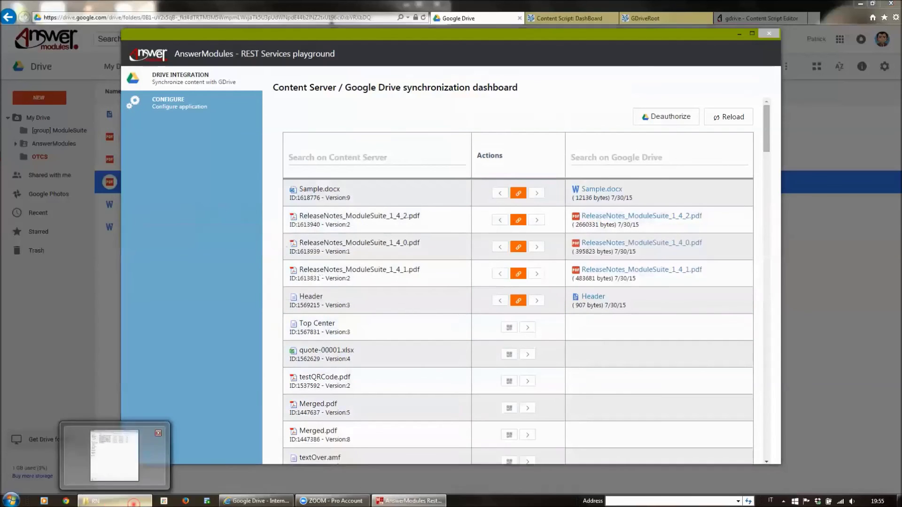
left_click(134, 502)
left_click_drag(115, 126, 492, 109)
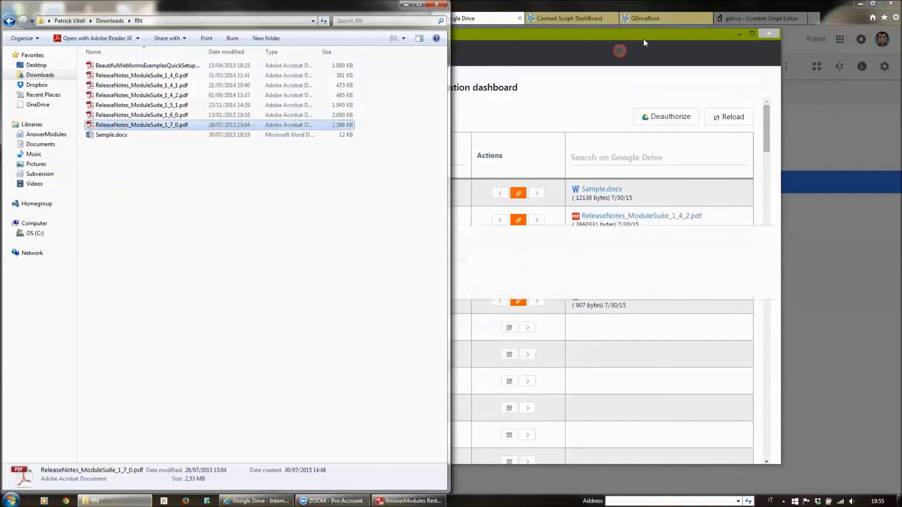
left_click(673, 18)
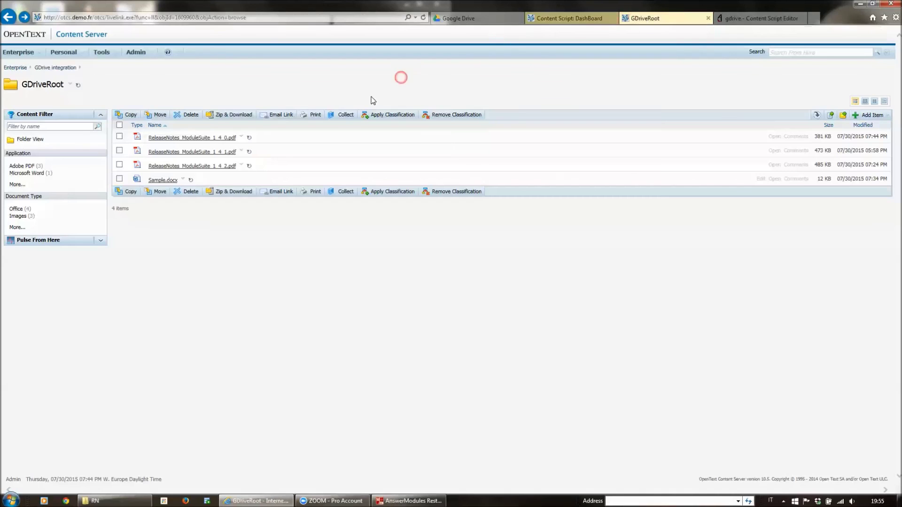